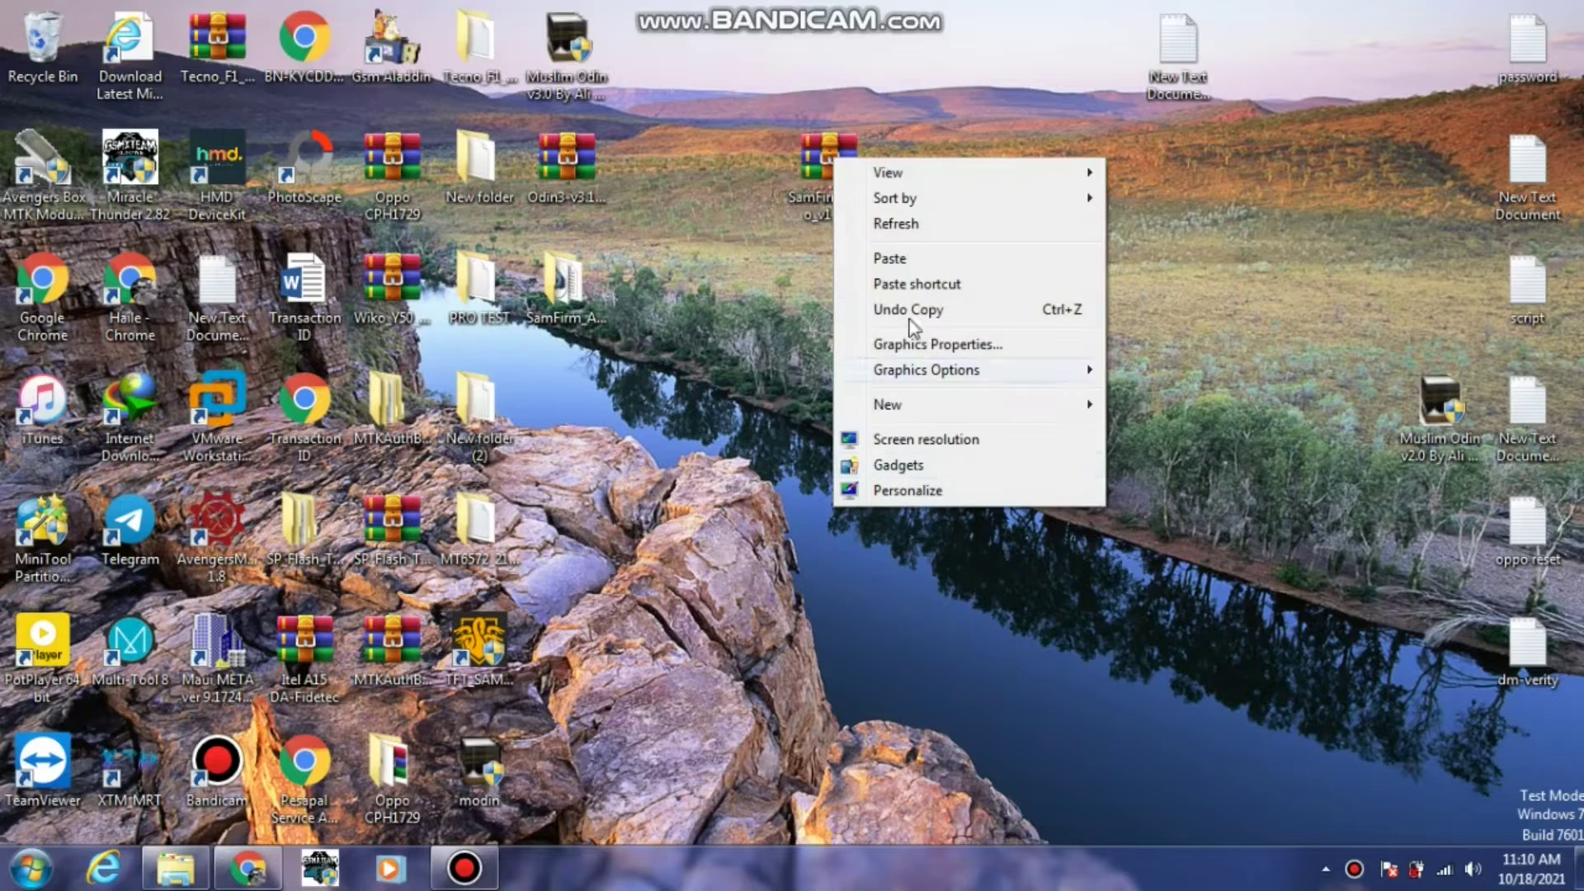
# Refresh the desktop, run SamFirm as administrator from the SamFirm_A.i.o_v1.4.3 folder, and minimize the folder window.
pyautogui.click(908, 223)
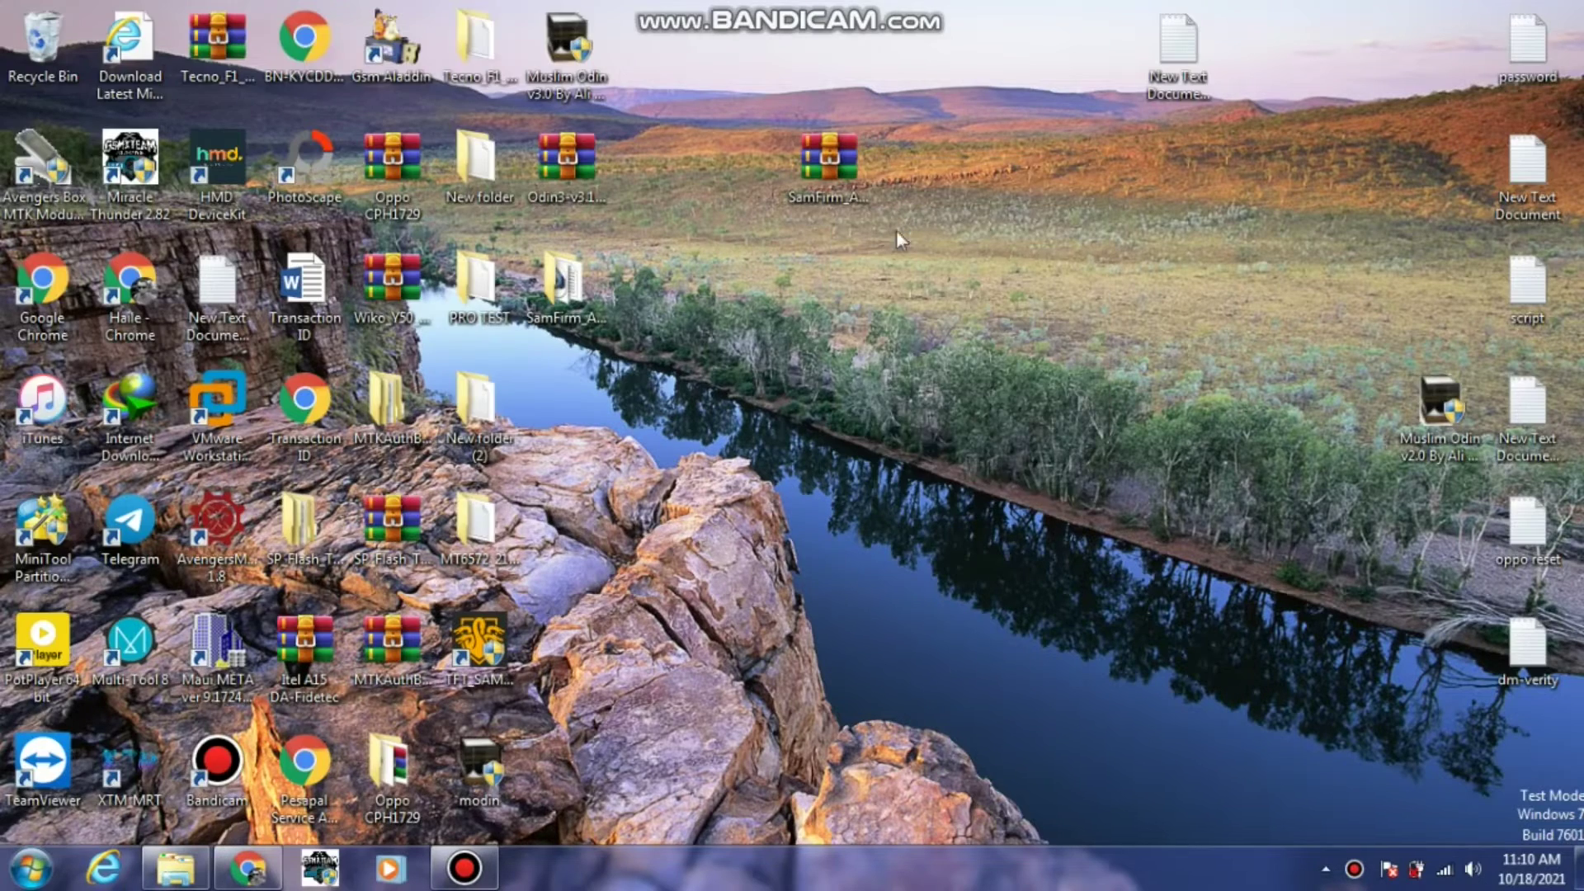
pyautogui.doubleClick(576, 289)
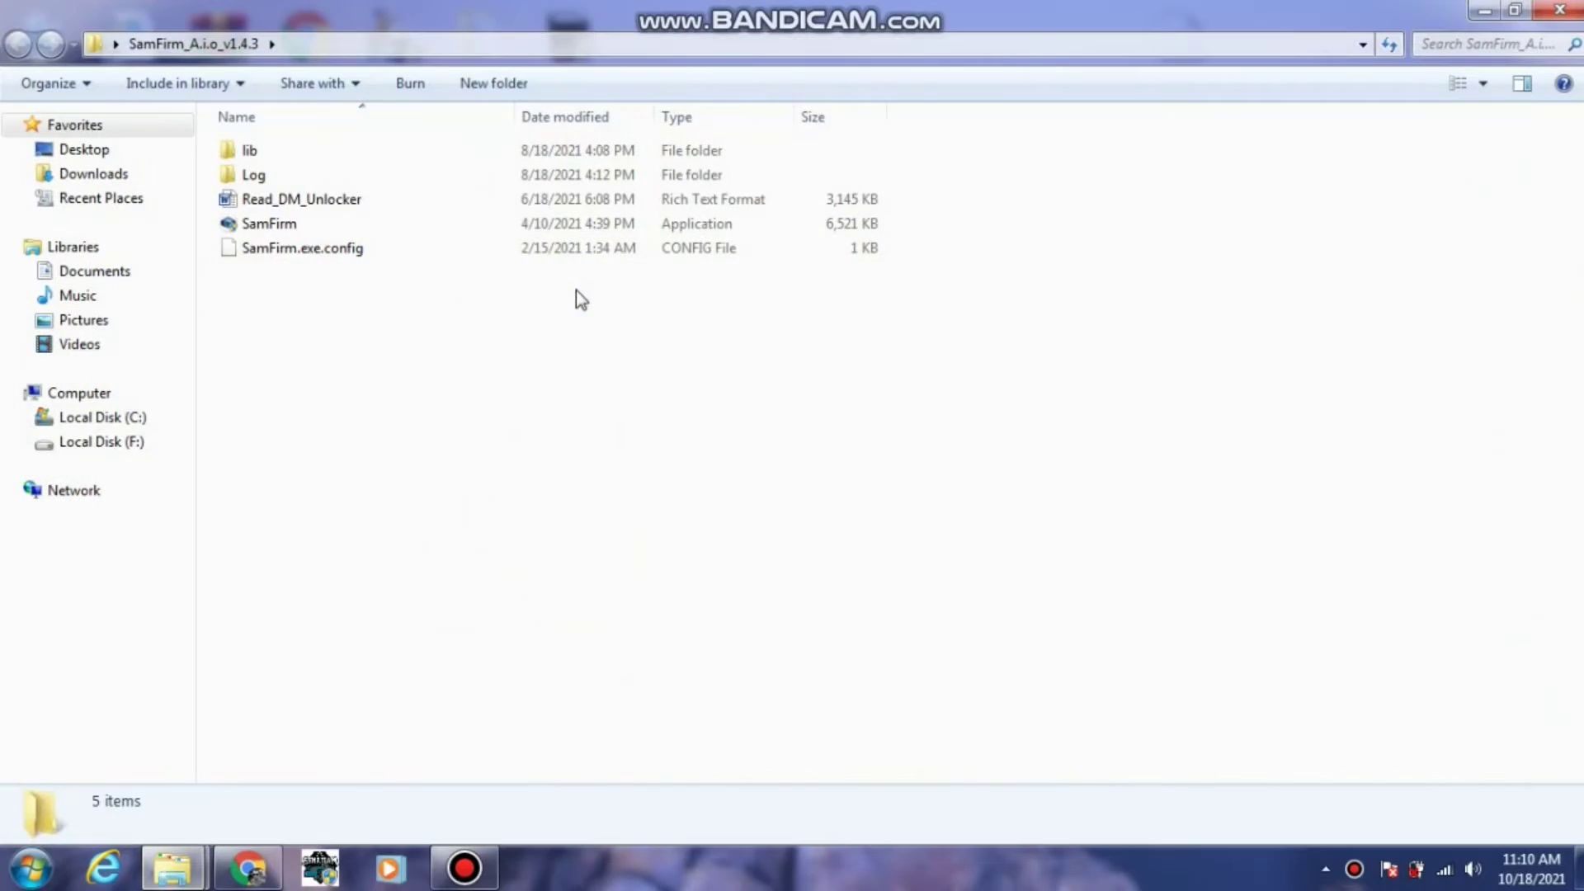
pyautogui.click(280, 232)
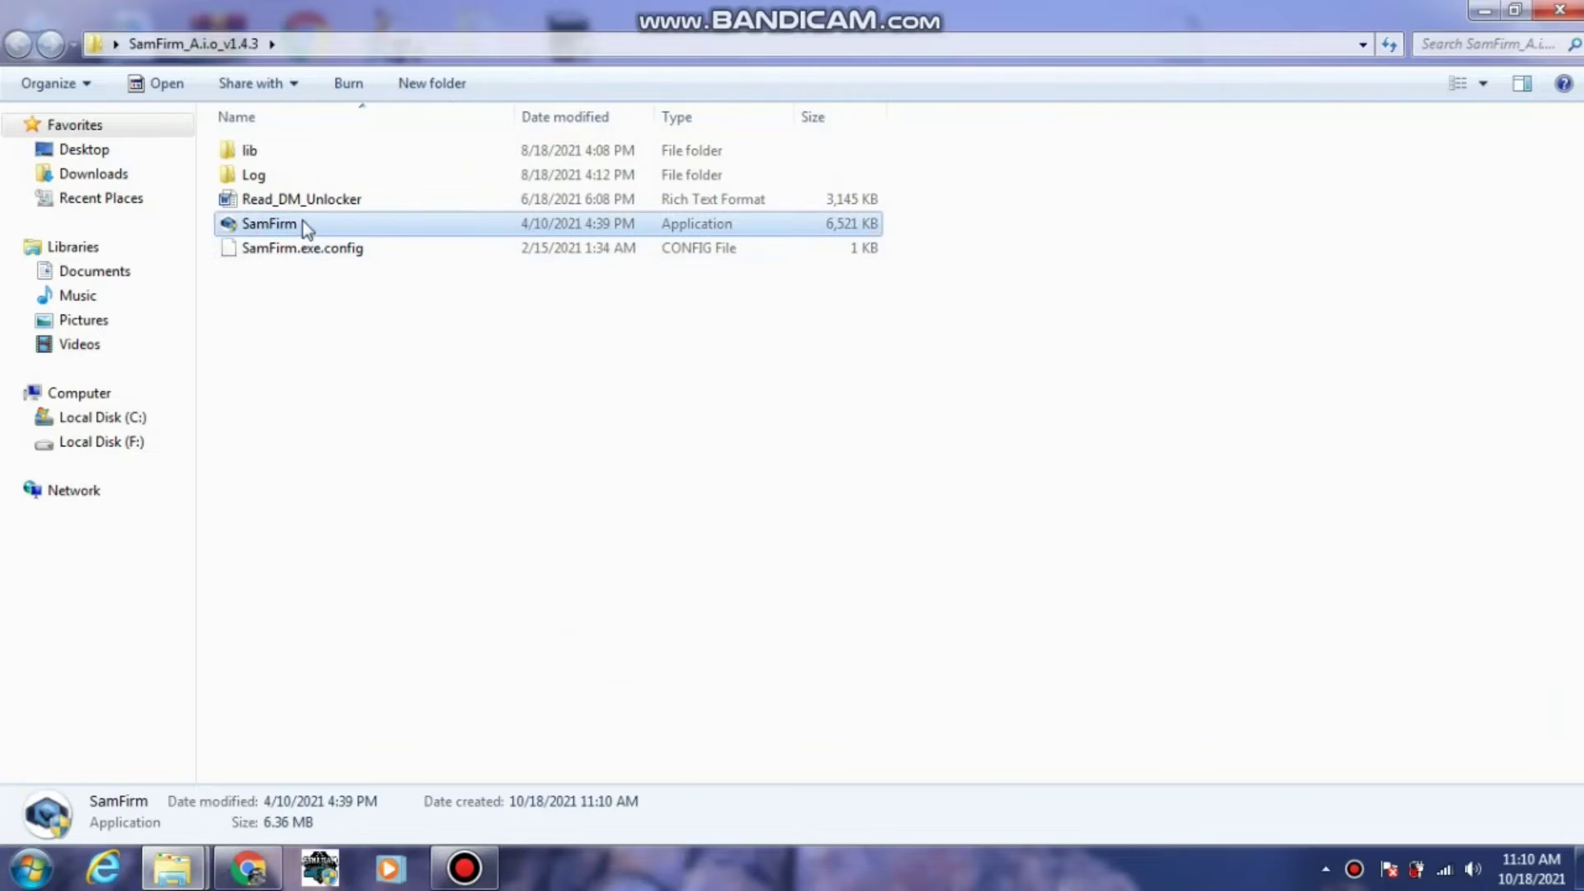
pyautogui.rightClick(303, 228)
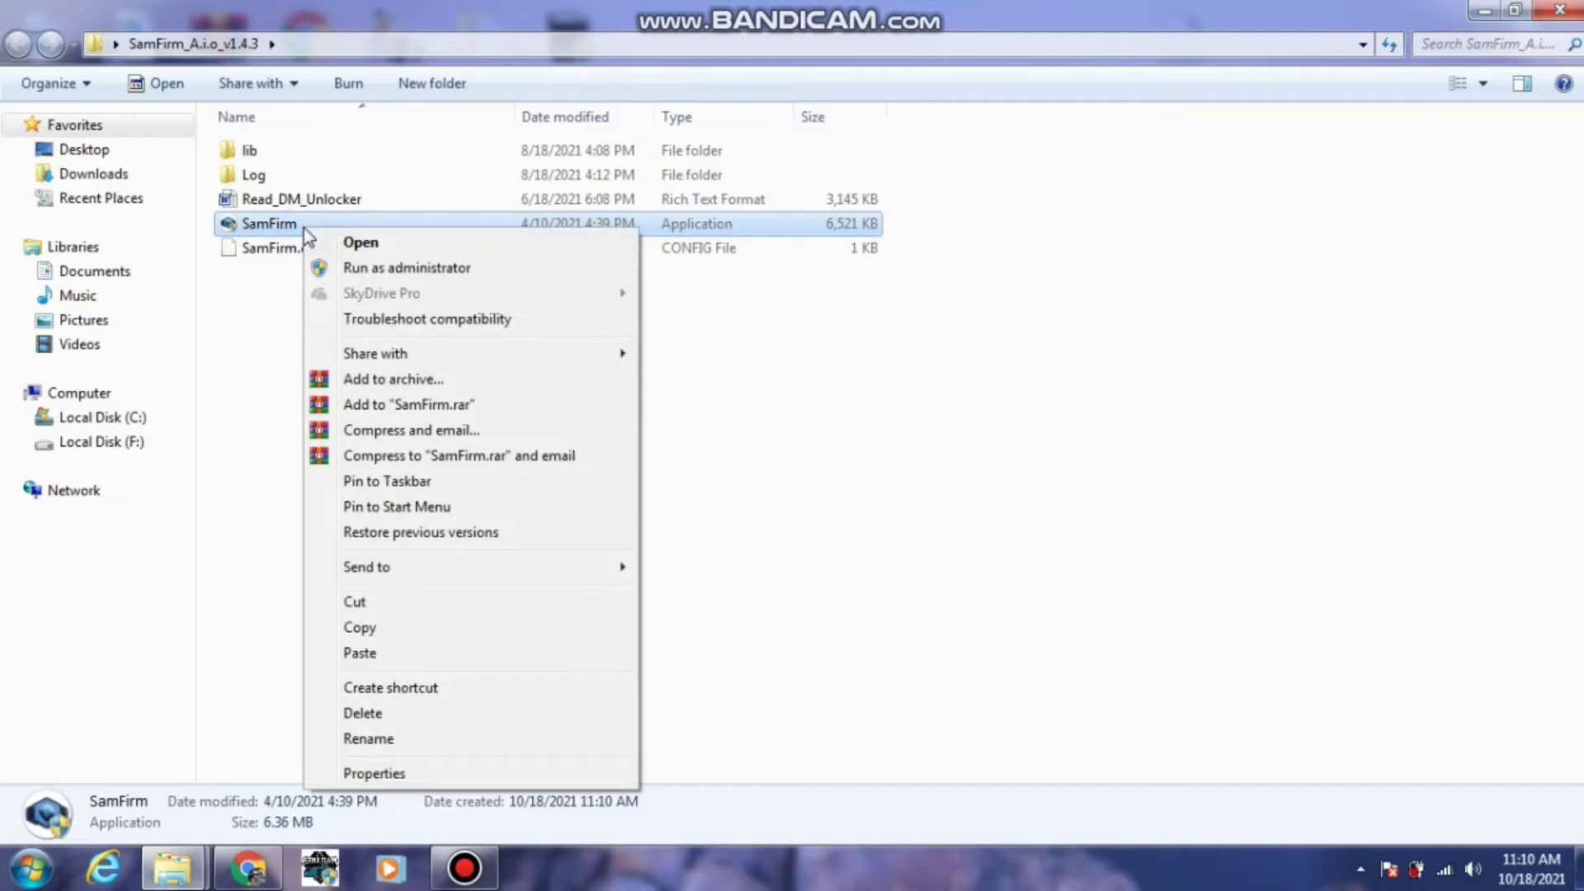
pyautogui.click(384, 269)
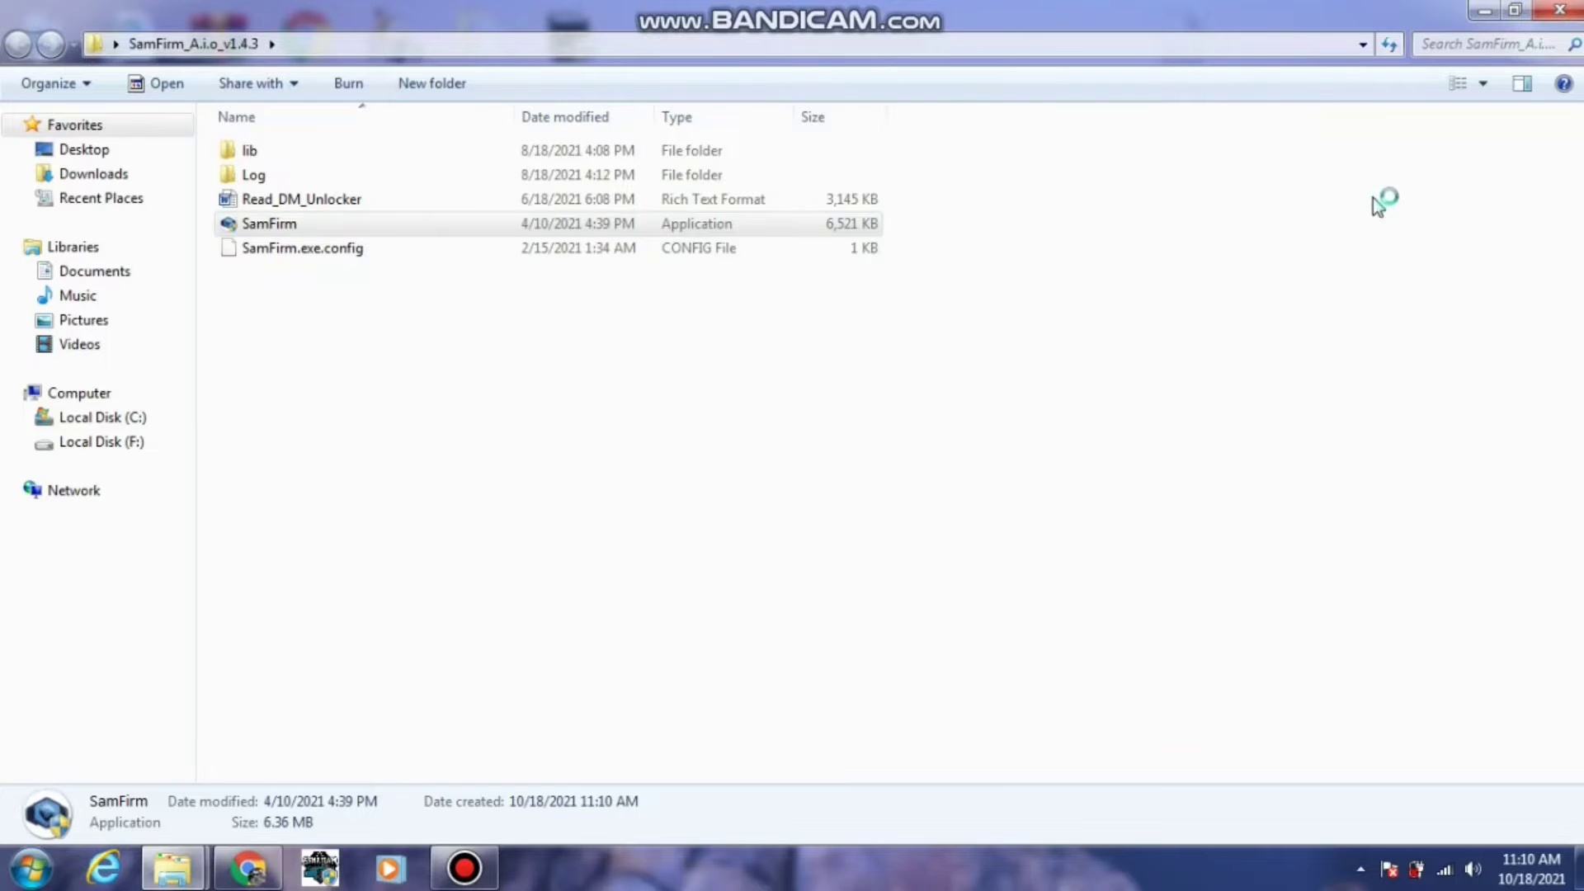
pyautogui.click(1484, 10)
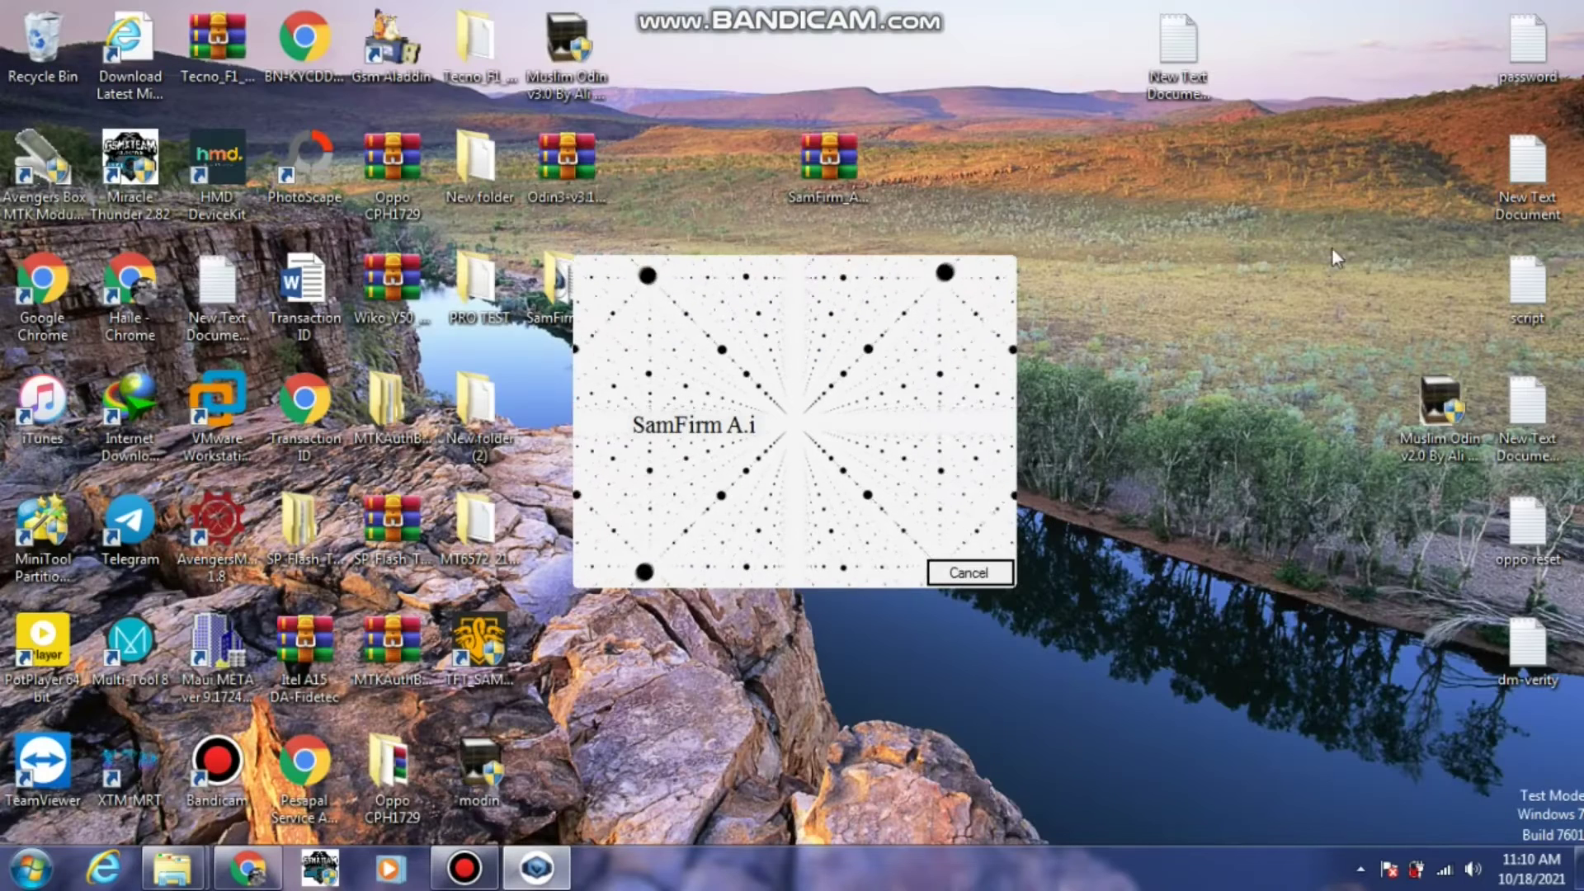
pyautogui.rightClick(1328, 263)
pyautogui.click(1329, 263)
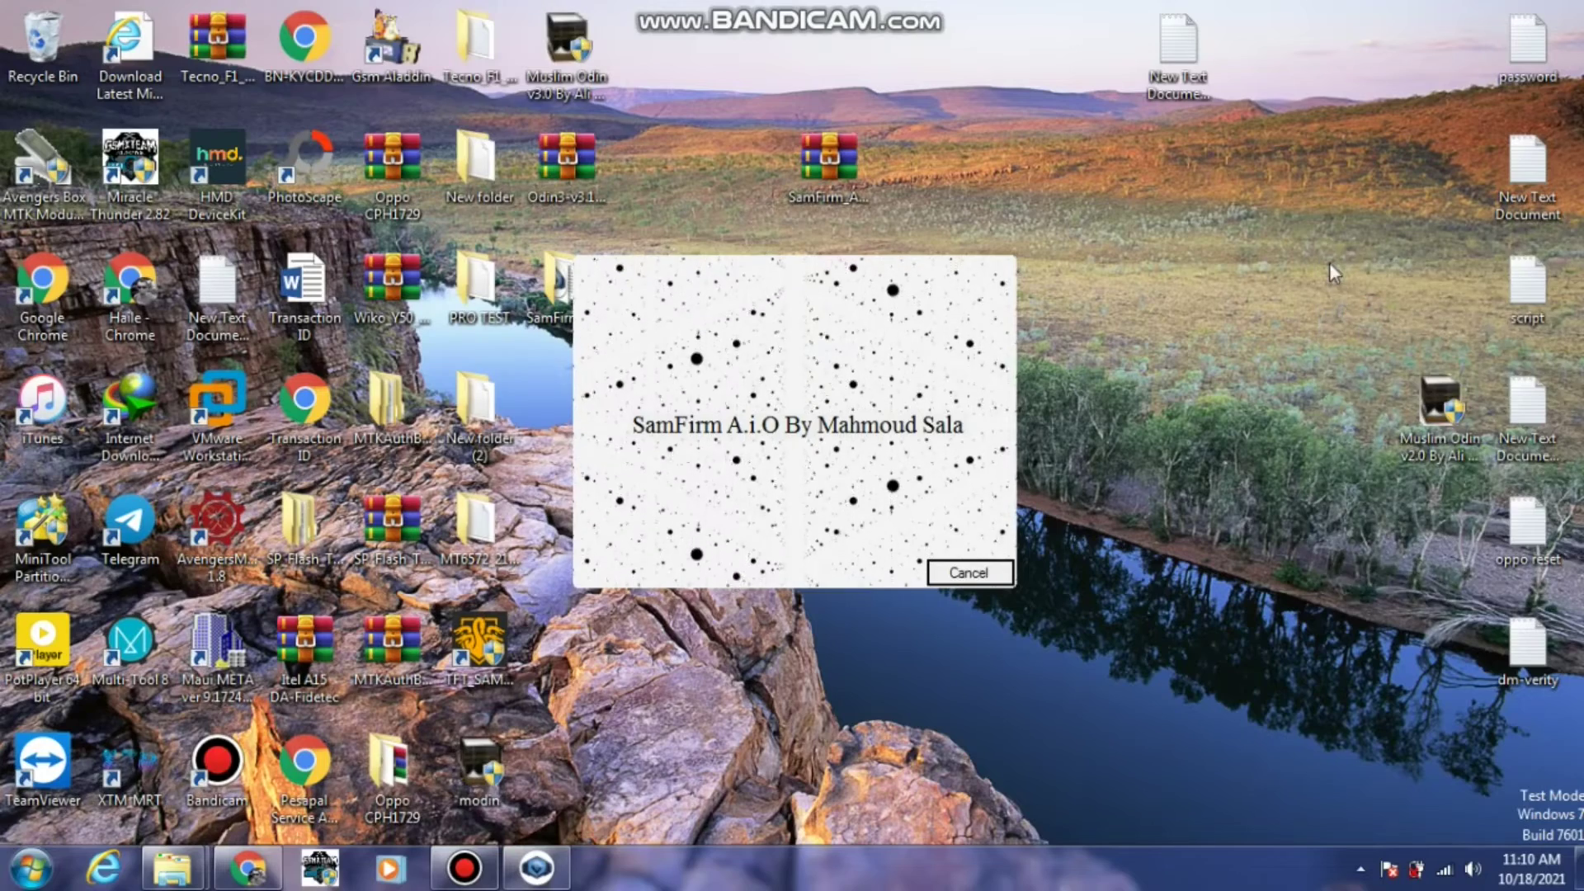
pyautogui.rightClick(1329, 262)
pyautogui.click(1344, 329)
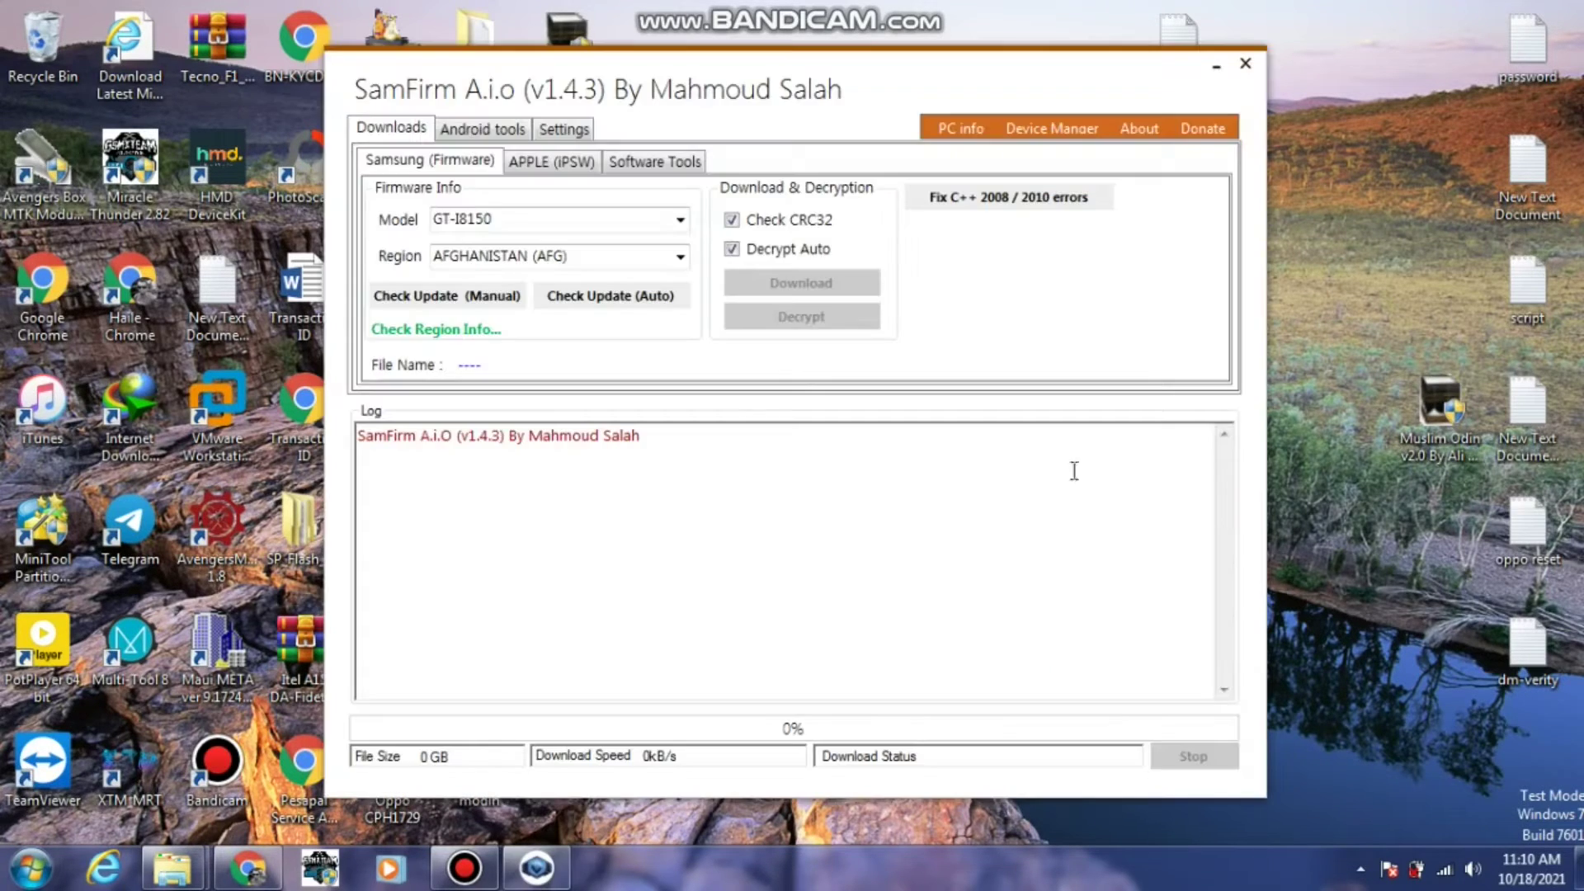
# Review the APPLE (iPSW) and Software Tools download pages and the Android tools, including the Qualcomm options.
pyautogui.moveTo(843, 80); pyautogui.dragTo(883, 70)
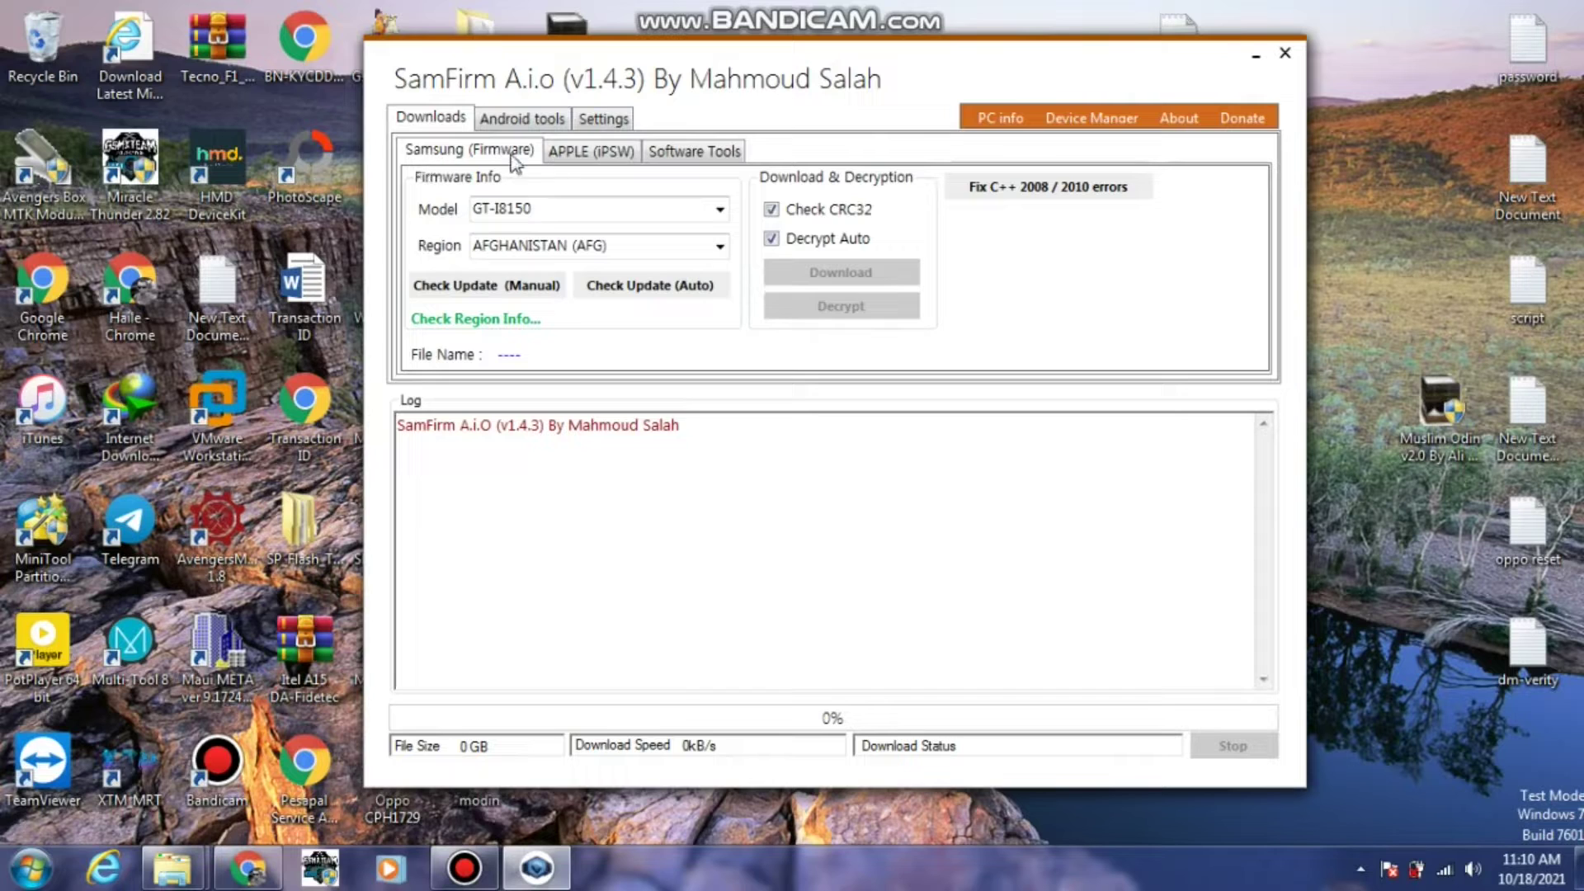
pyautogui.click(595, 141)
pyautogui.click(695, 151)
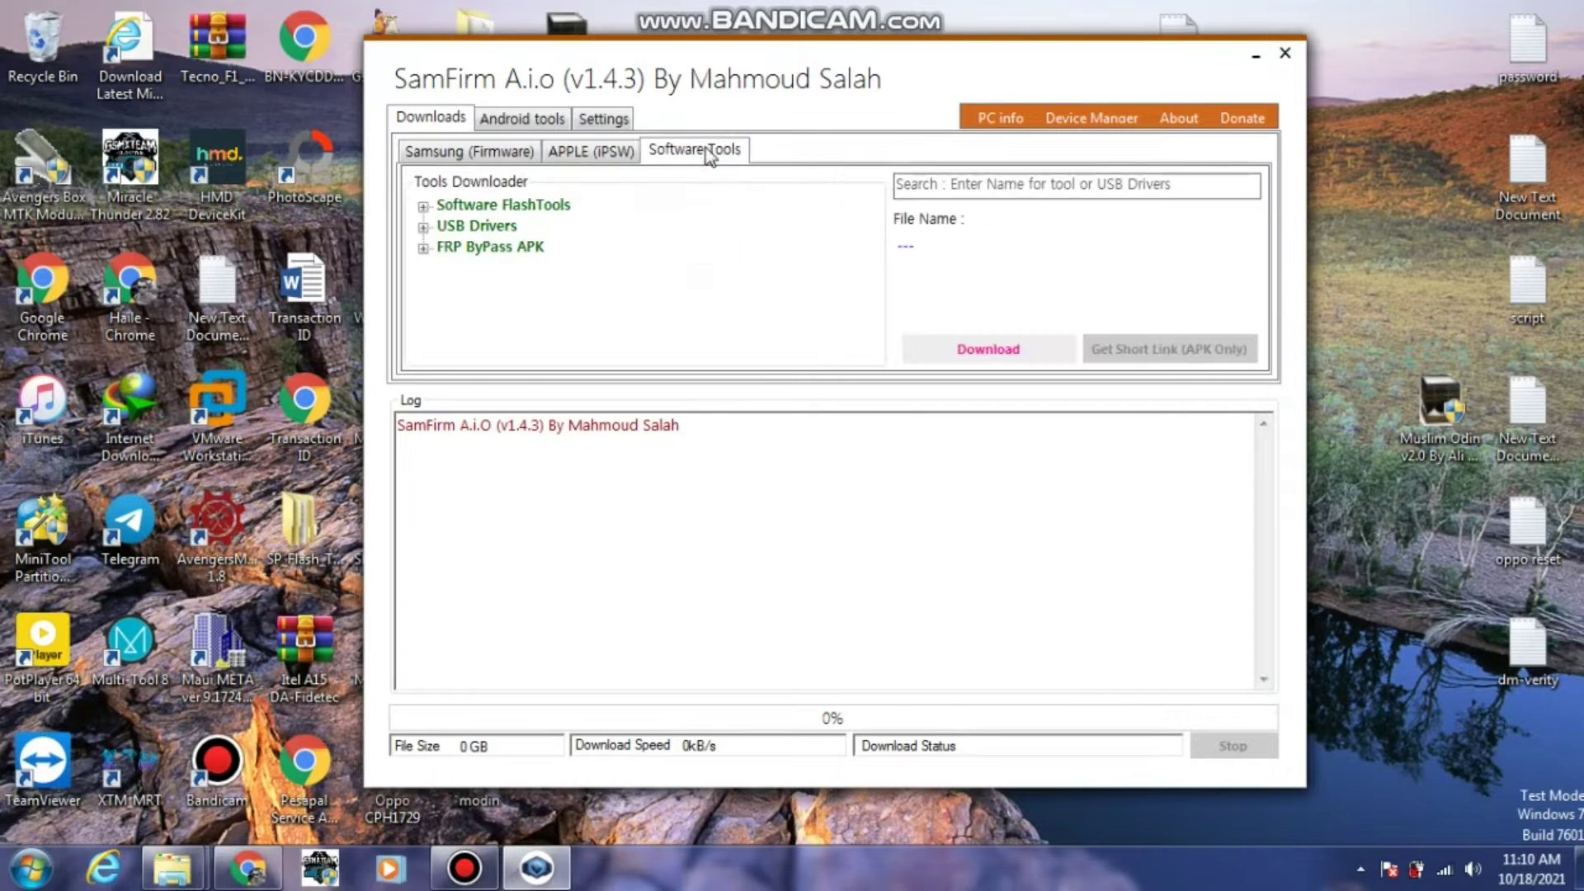
pyautogui.click(540, 118)
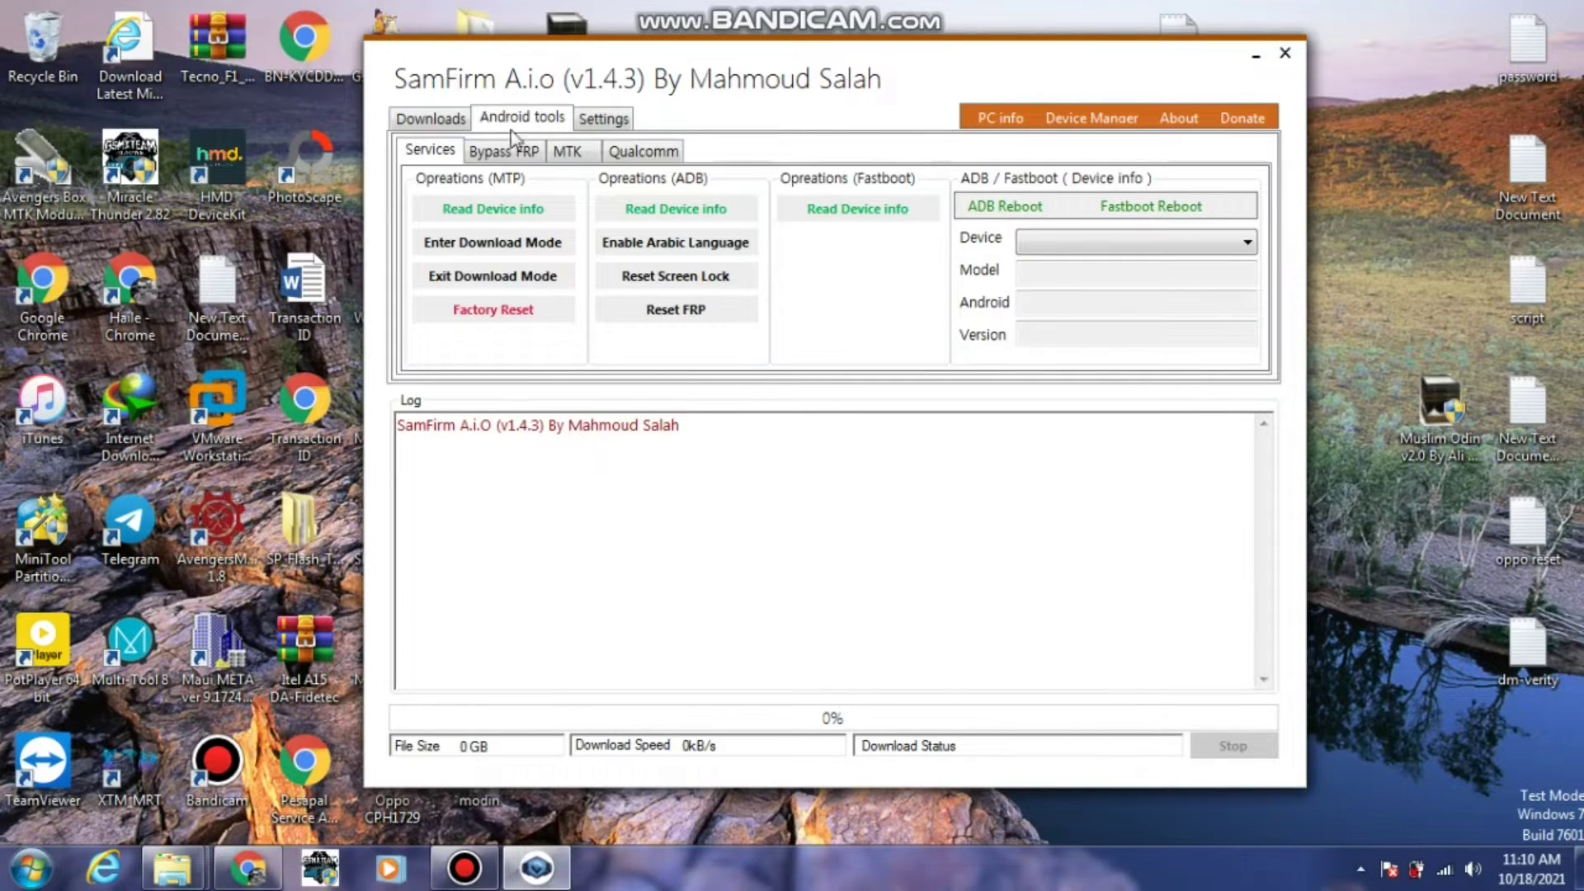
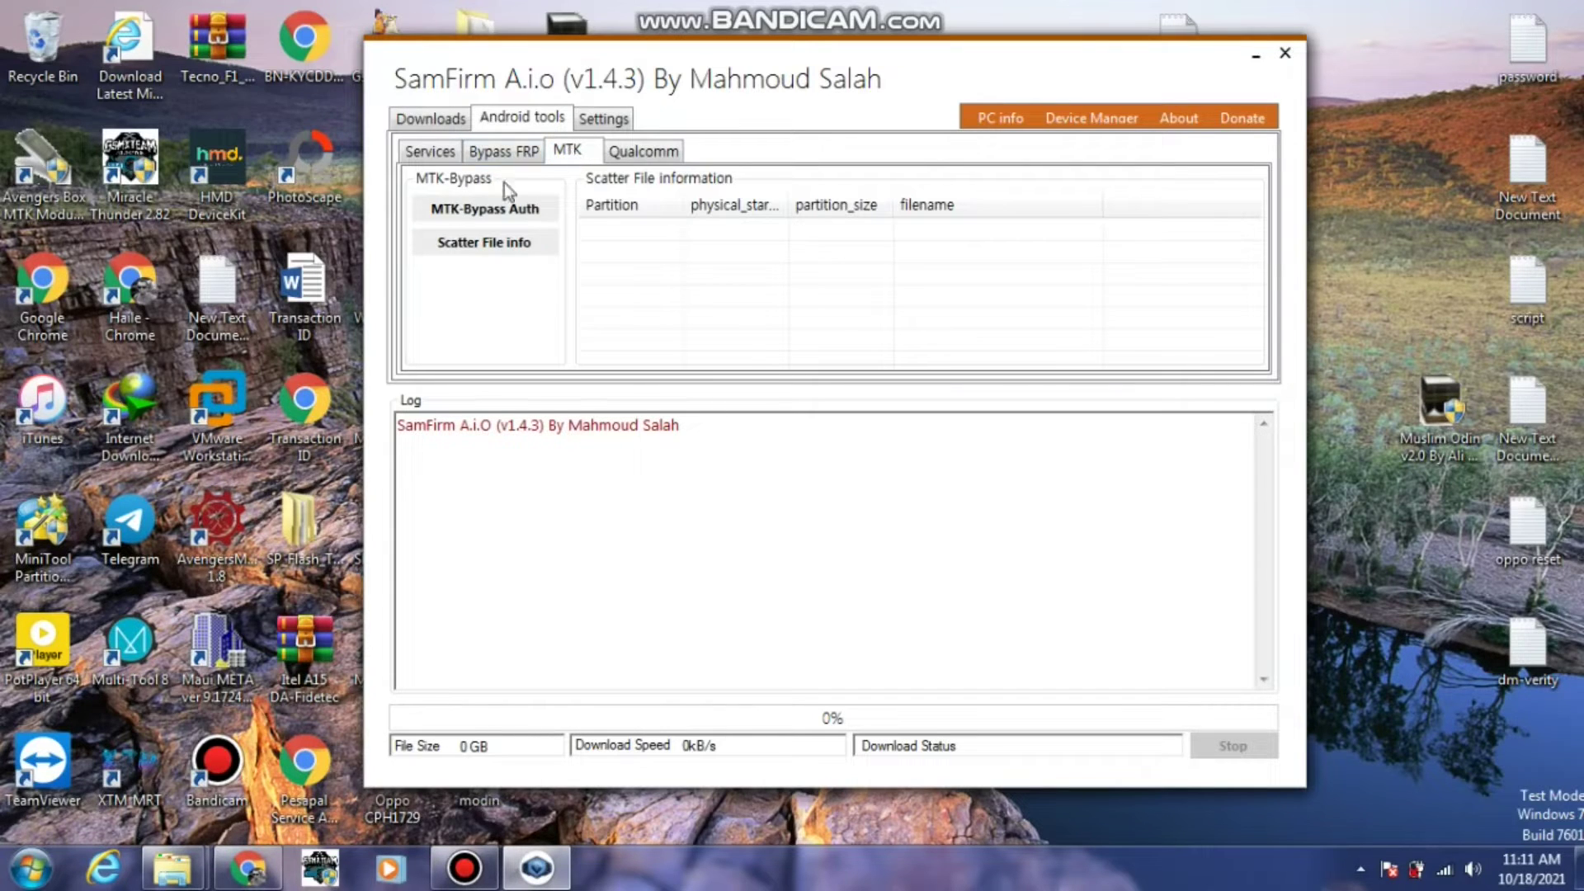
pyautogui.click(629, 155)
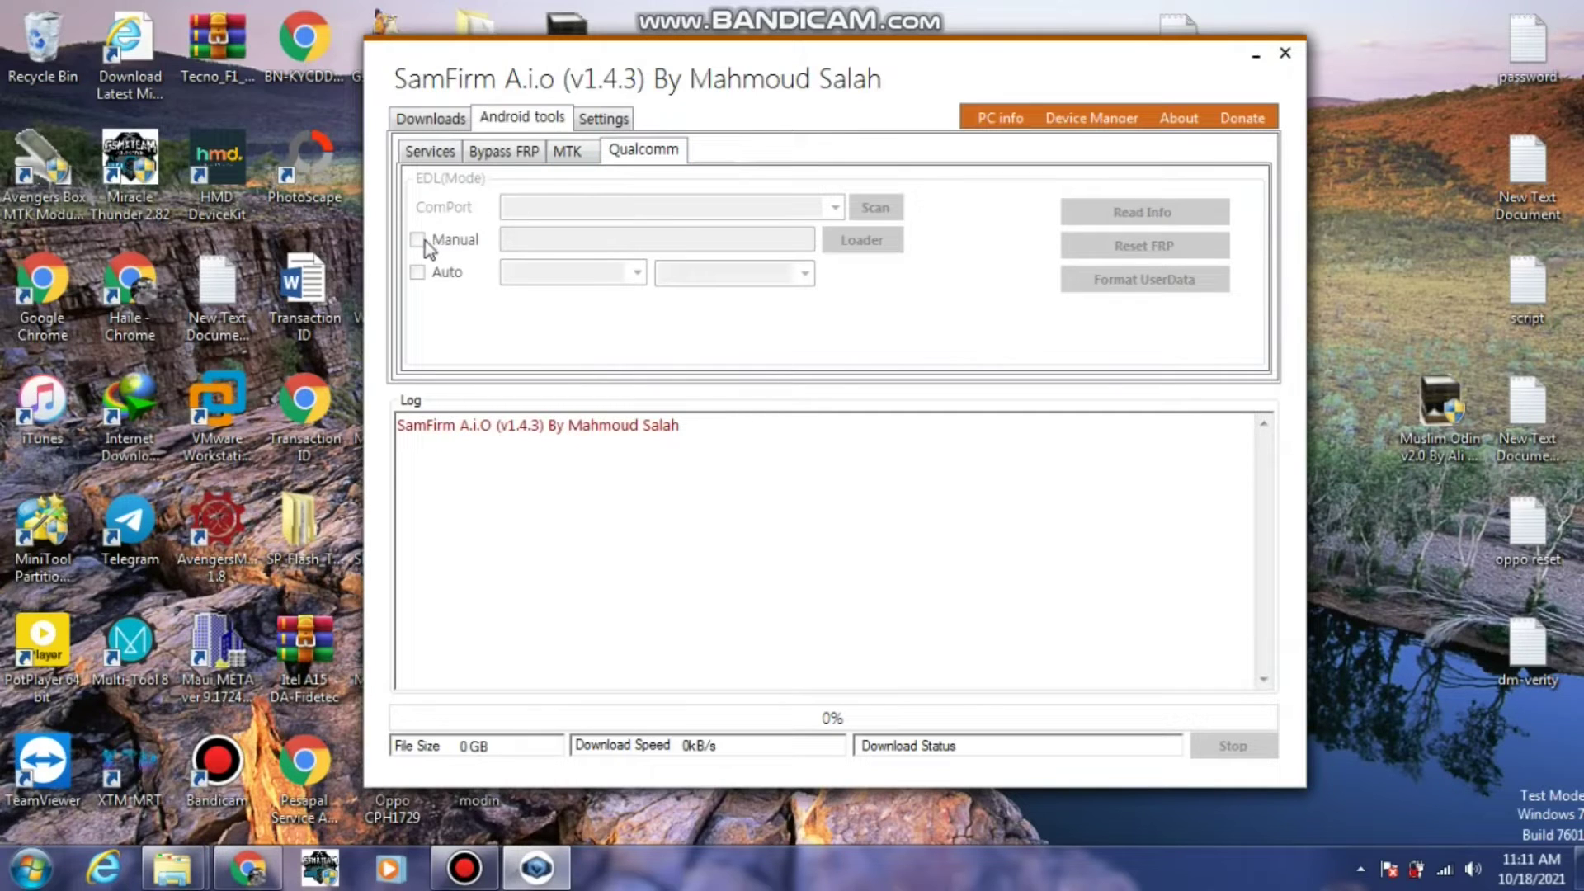
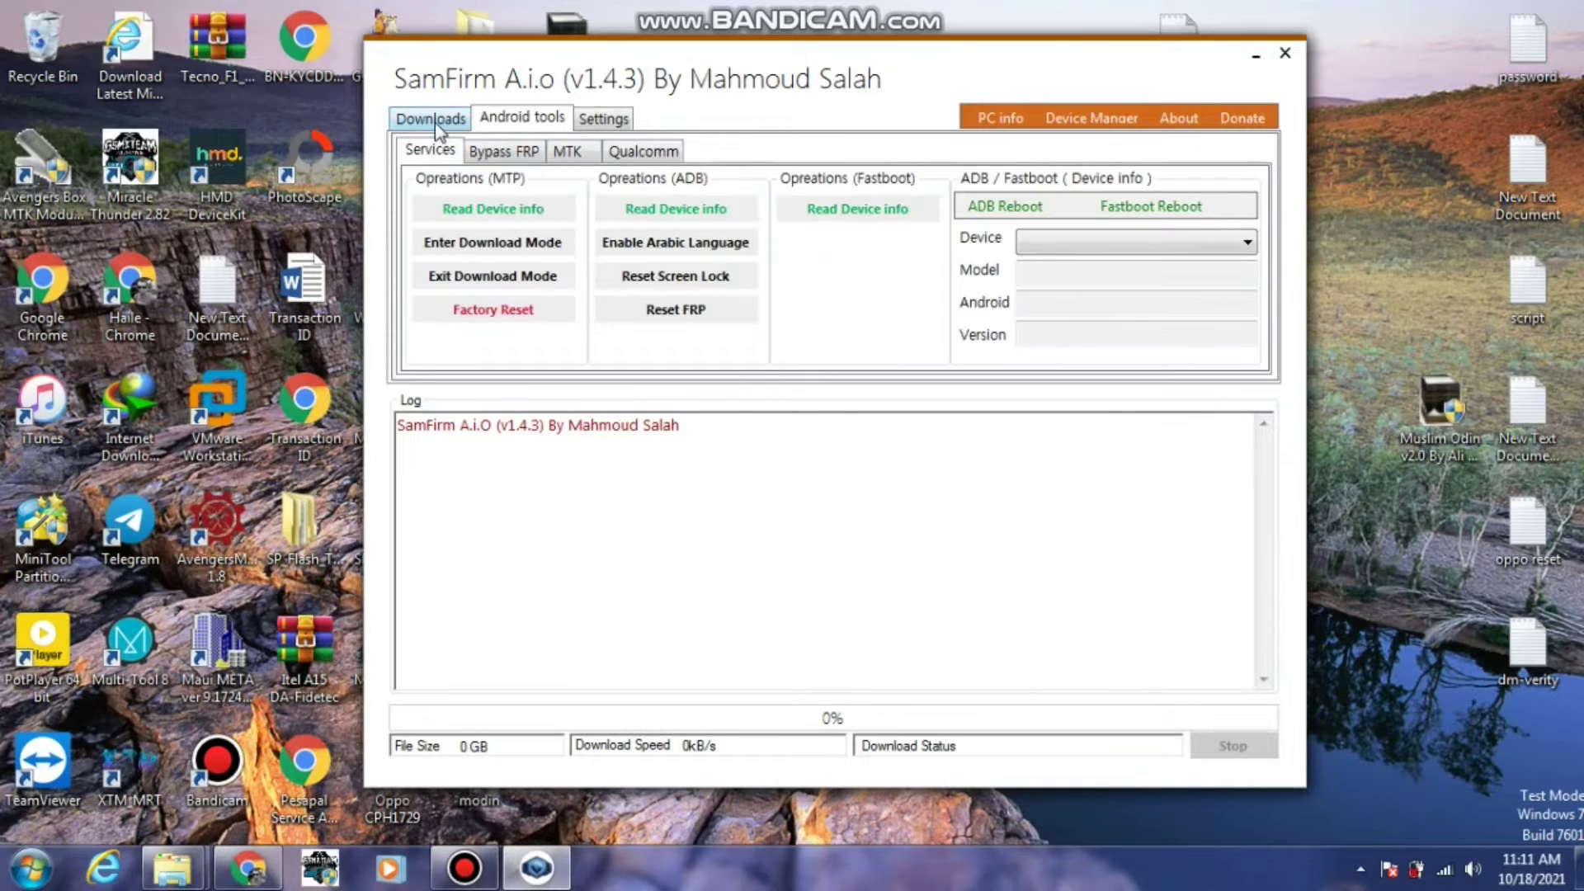
# Run a manual firmware update check for Samsung model SM-J500H in region AFGHANISTAN (AFG), and stop the operation from the Apple firmware page.
pyautogui.click(433, 121)
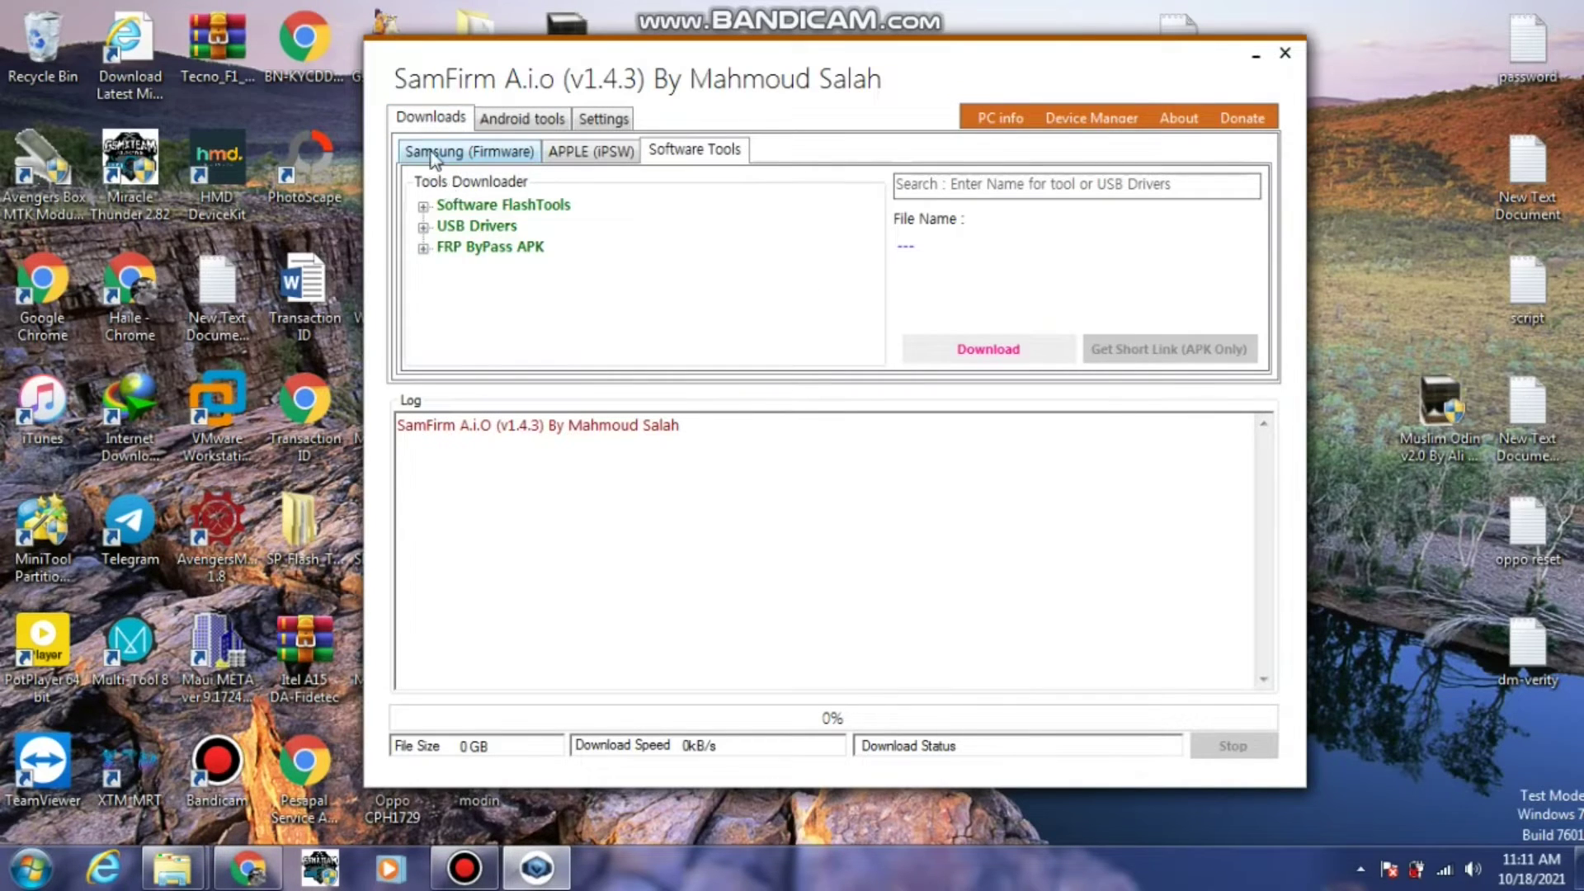
pyautogui.click(432, 155)
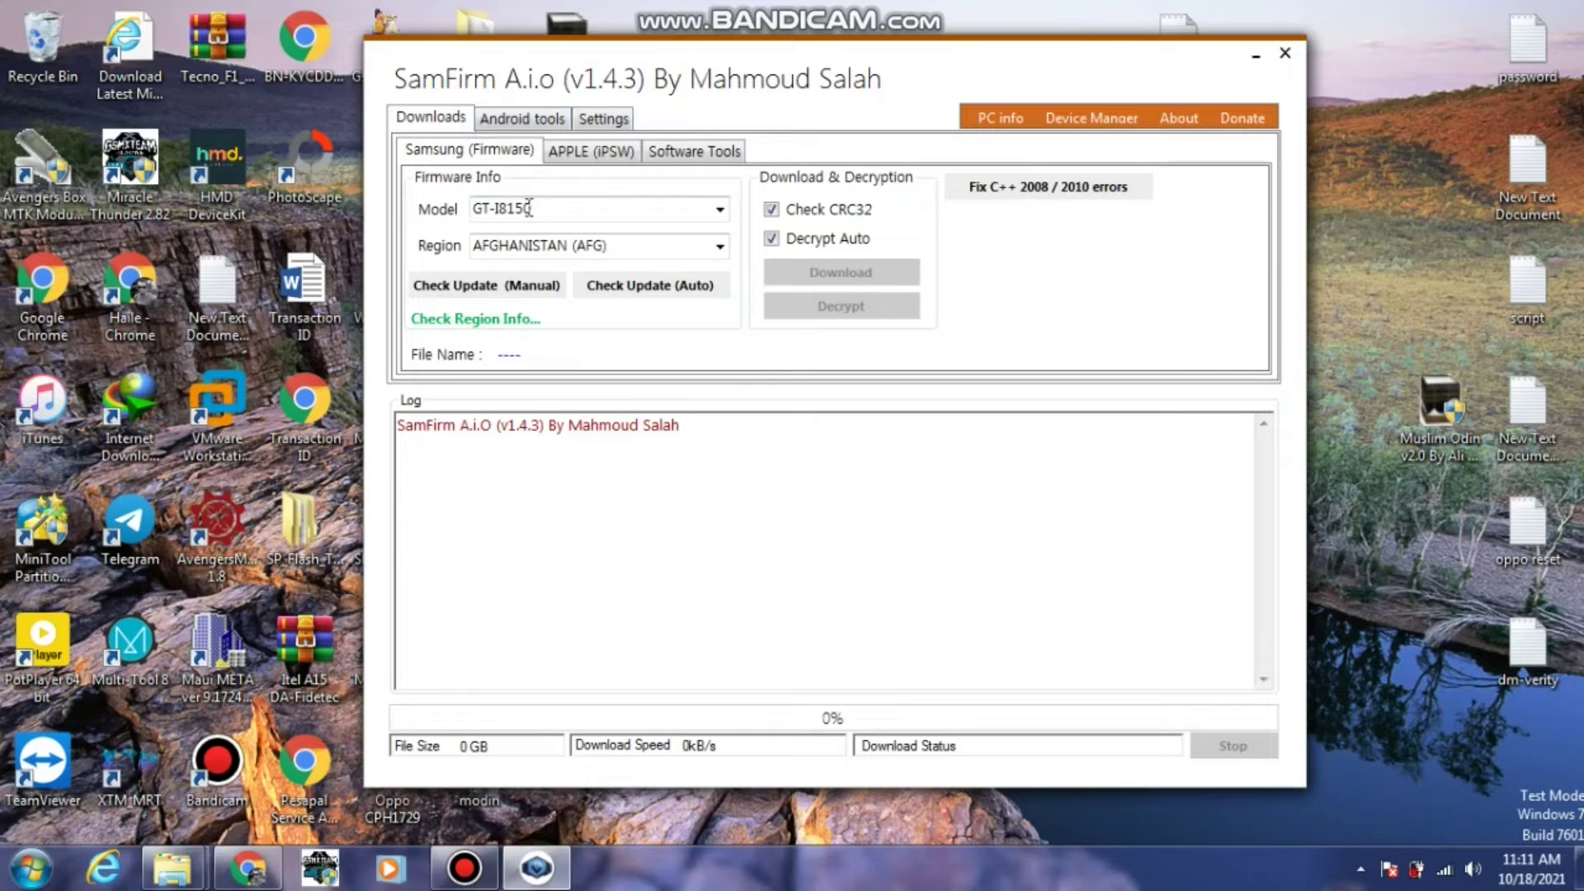
pyautogui.click(721, 211)
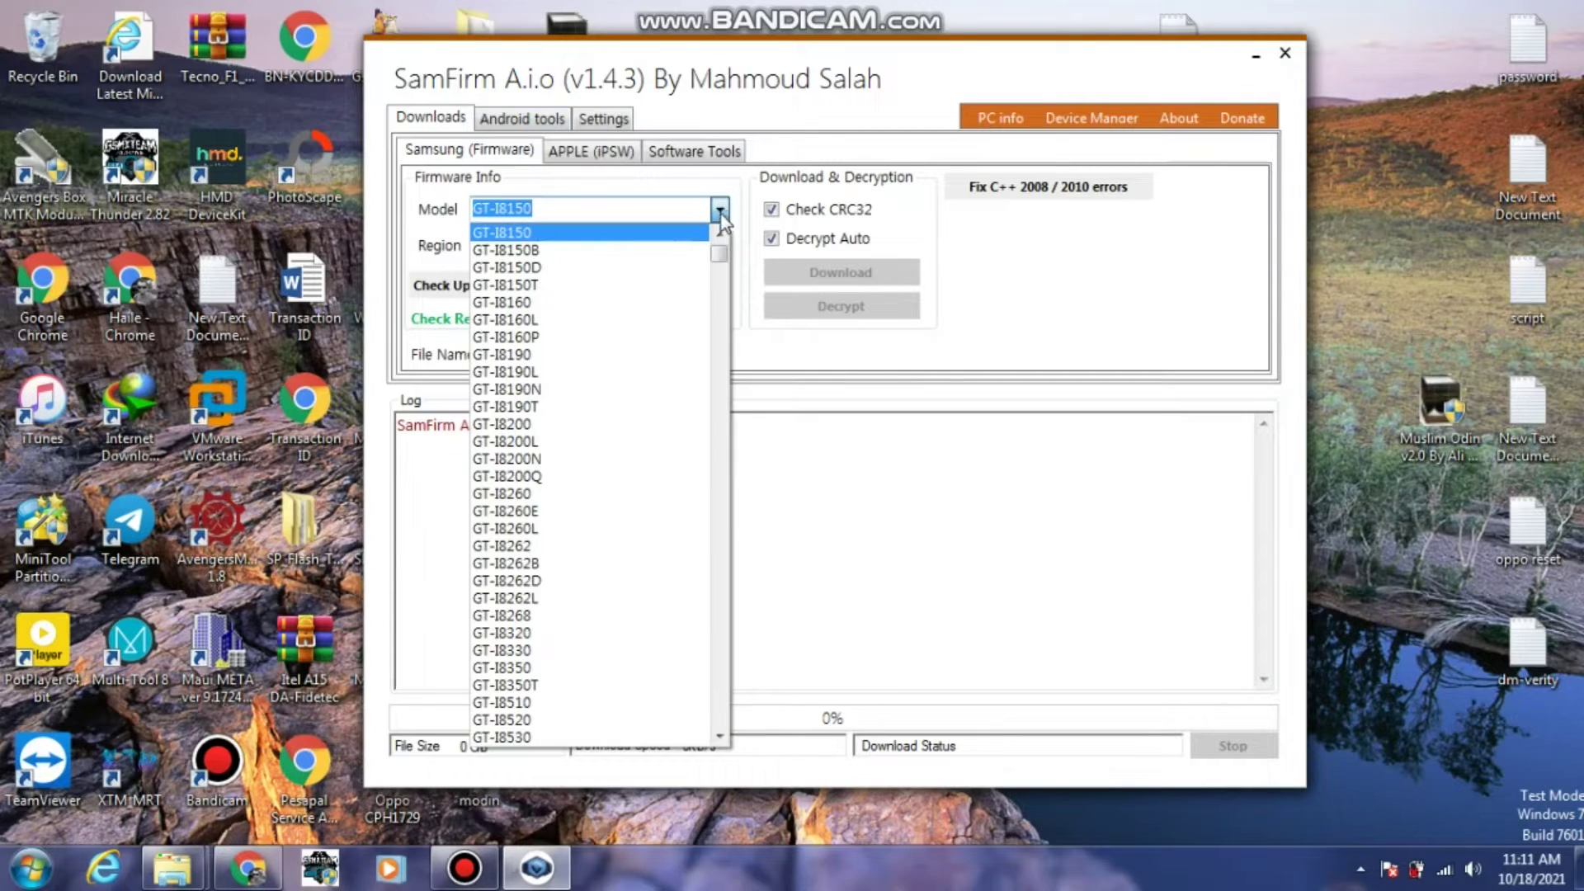
pyautogui.moveTo(719, 253); pyautogui.dragTo(732, 587)
pyautogui.scroll(-3, 670, 544)
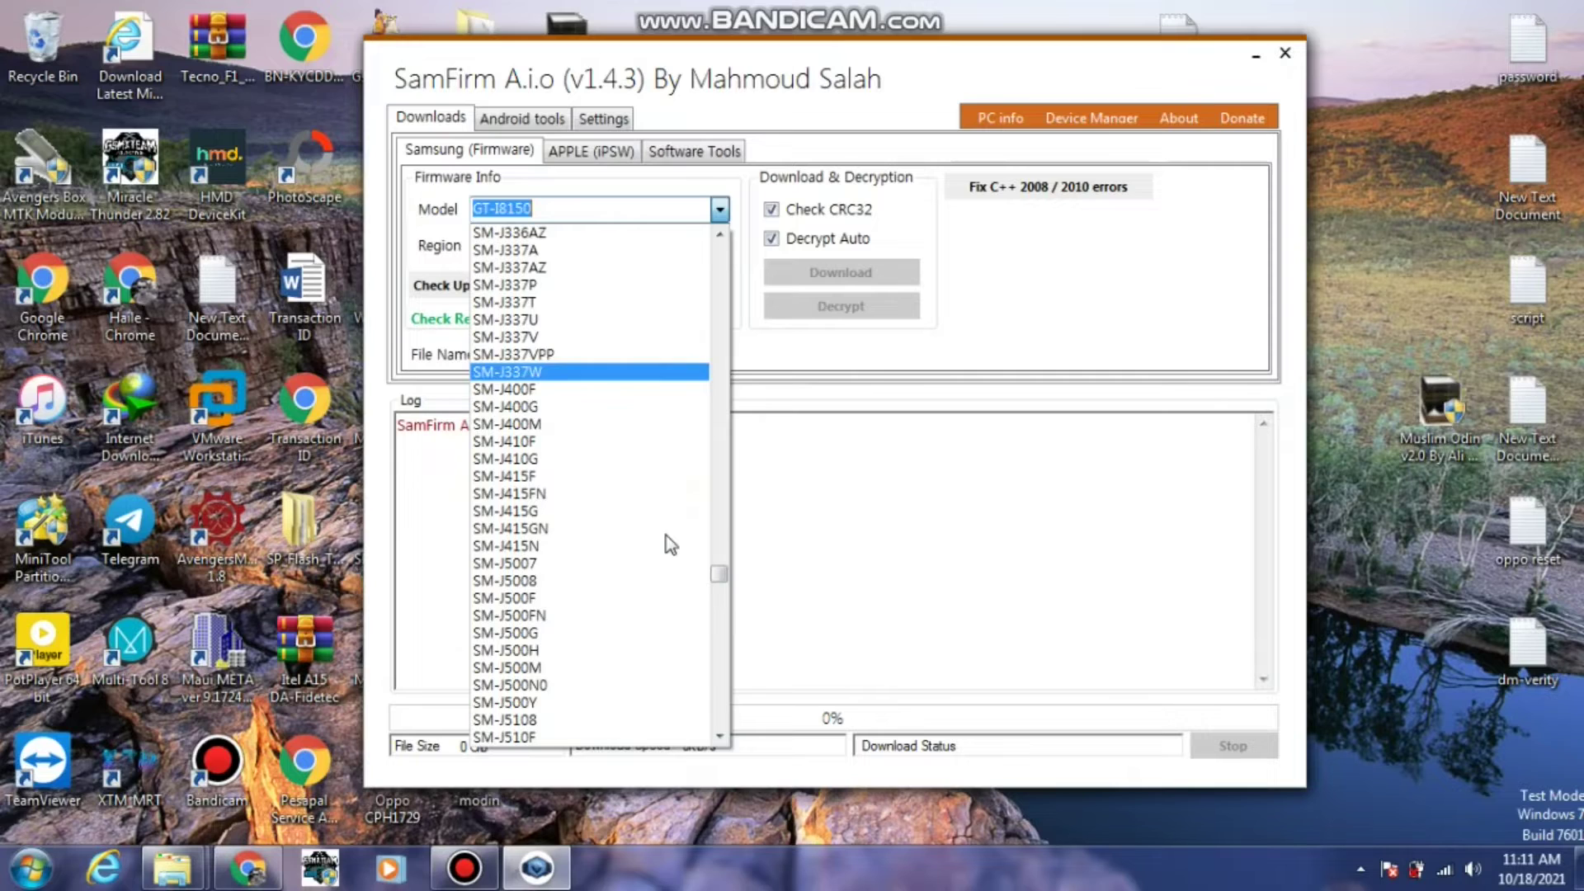
pyautogui.click(650, 650)
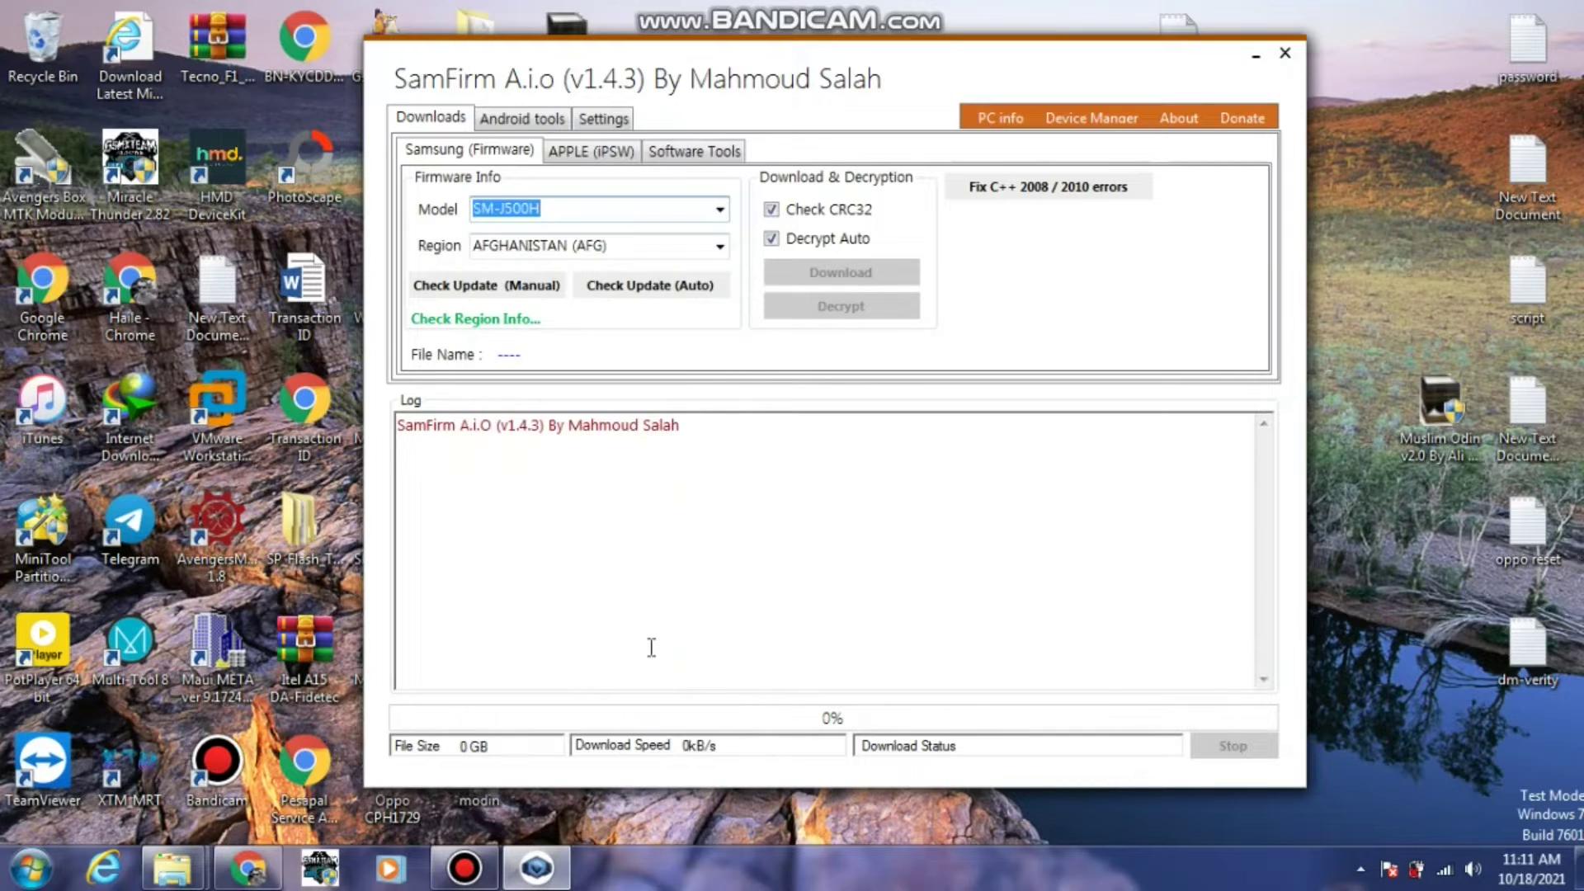
pyautogui.click(505, 289)
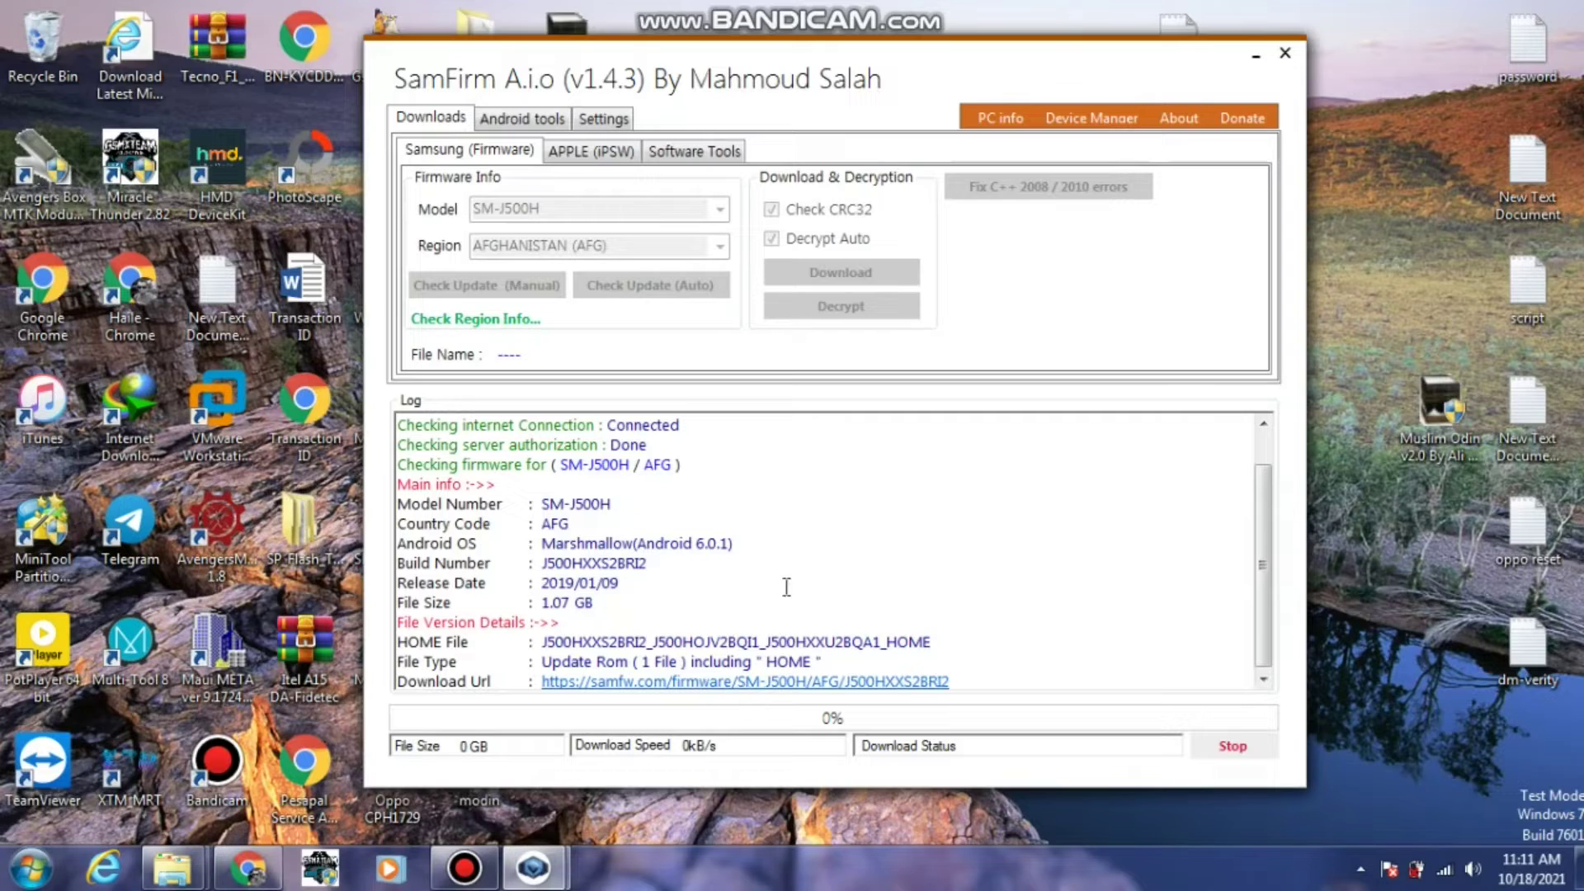
pyautogui.click(587, 157)
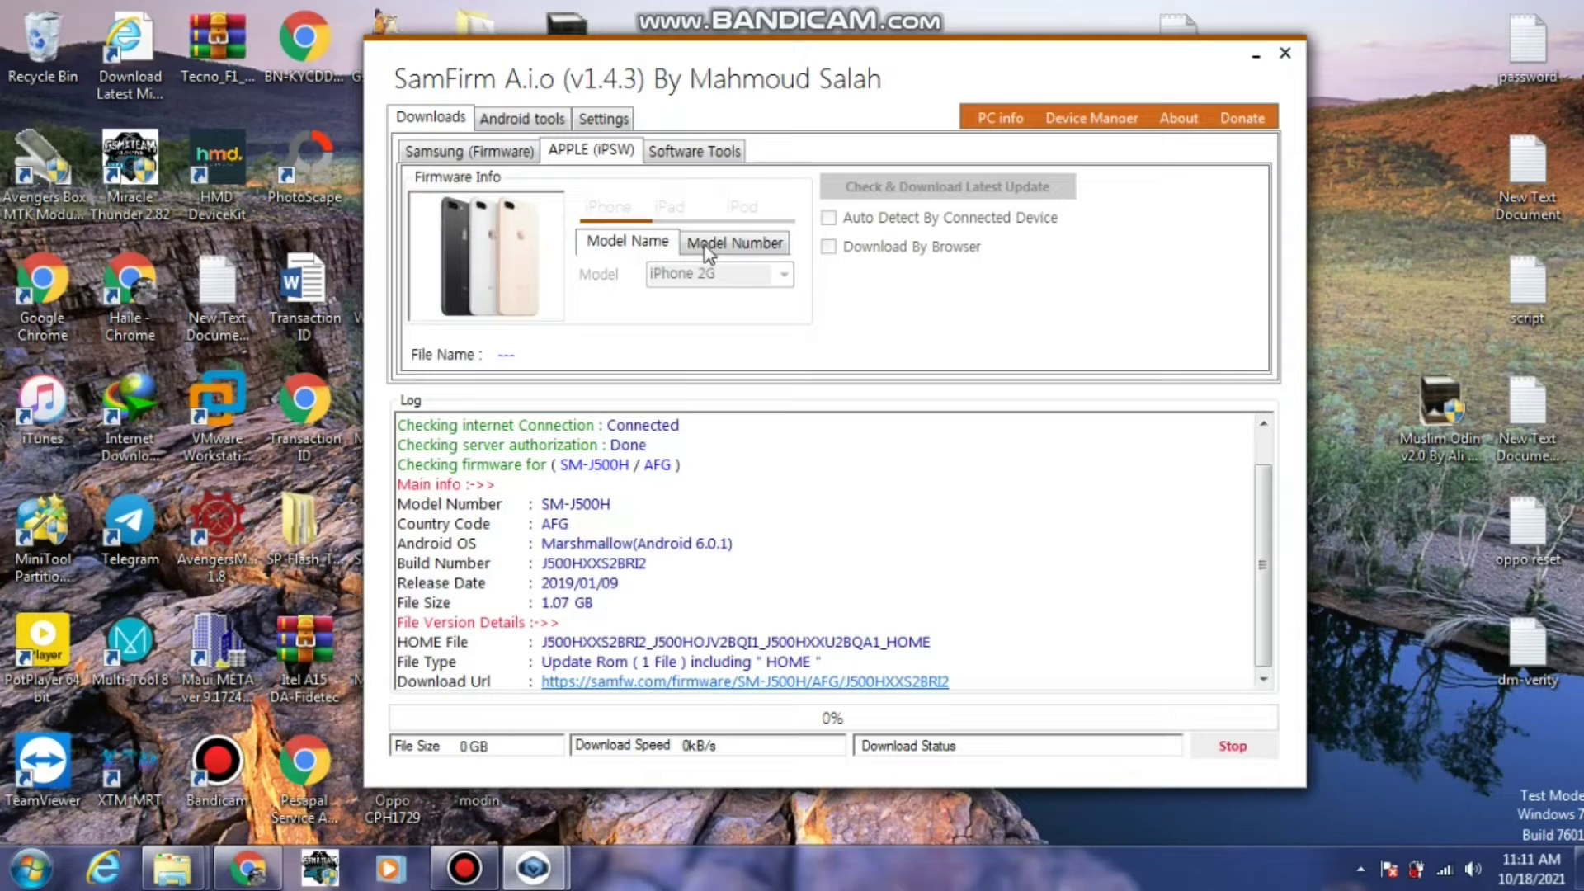
pyautogui.click(1234, 744)
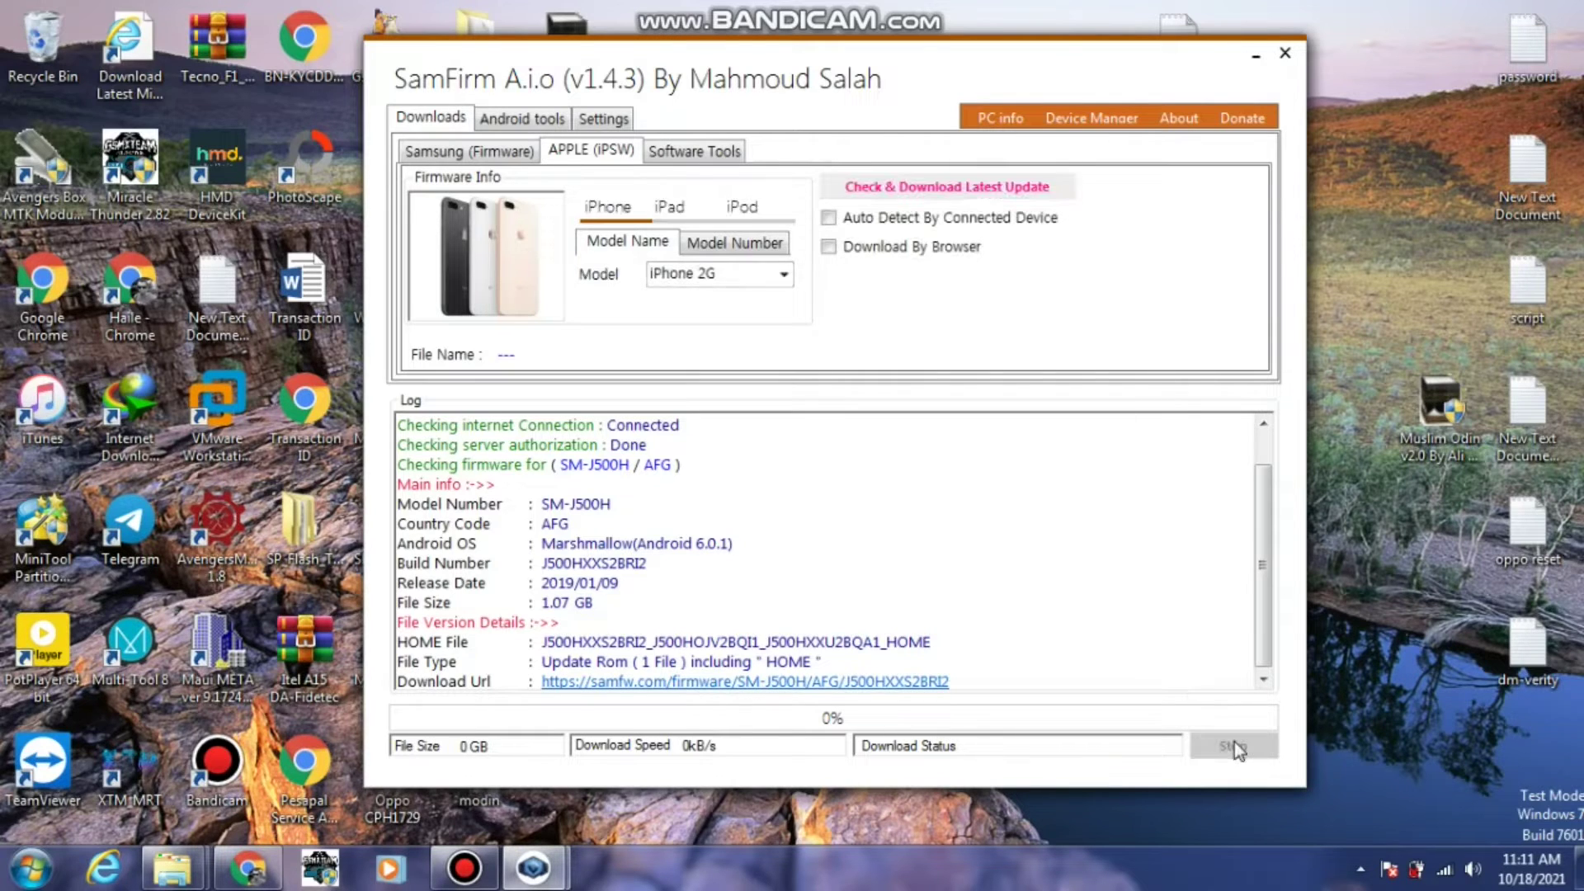
pyautogui.click(784, 275)
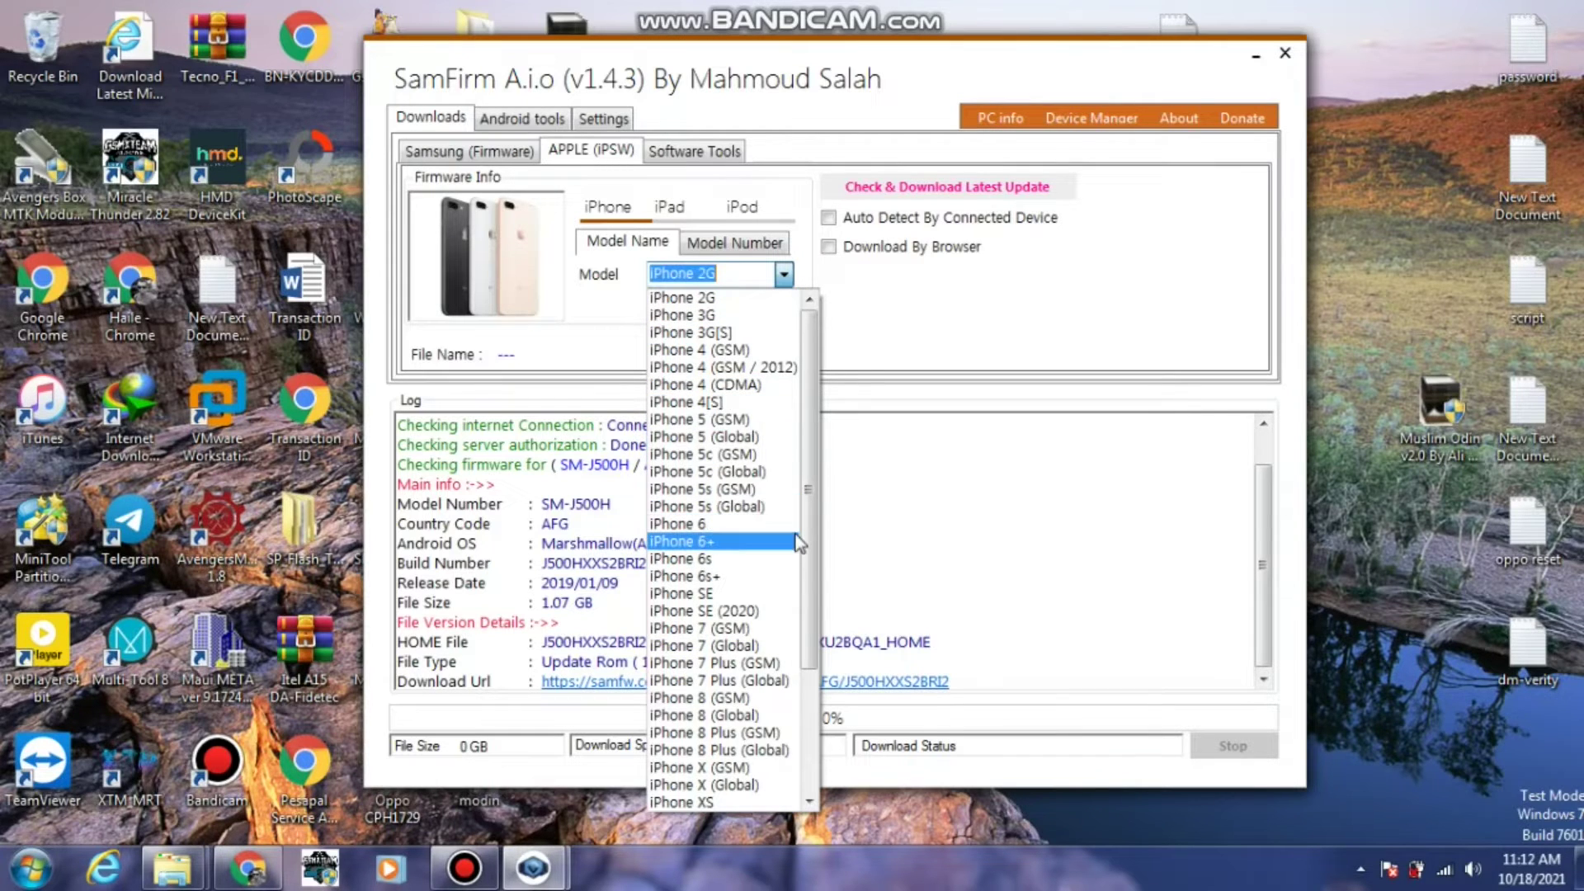
pyautogui.click(797, 558)
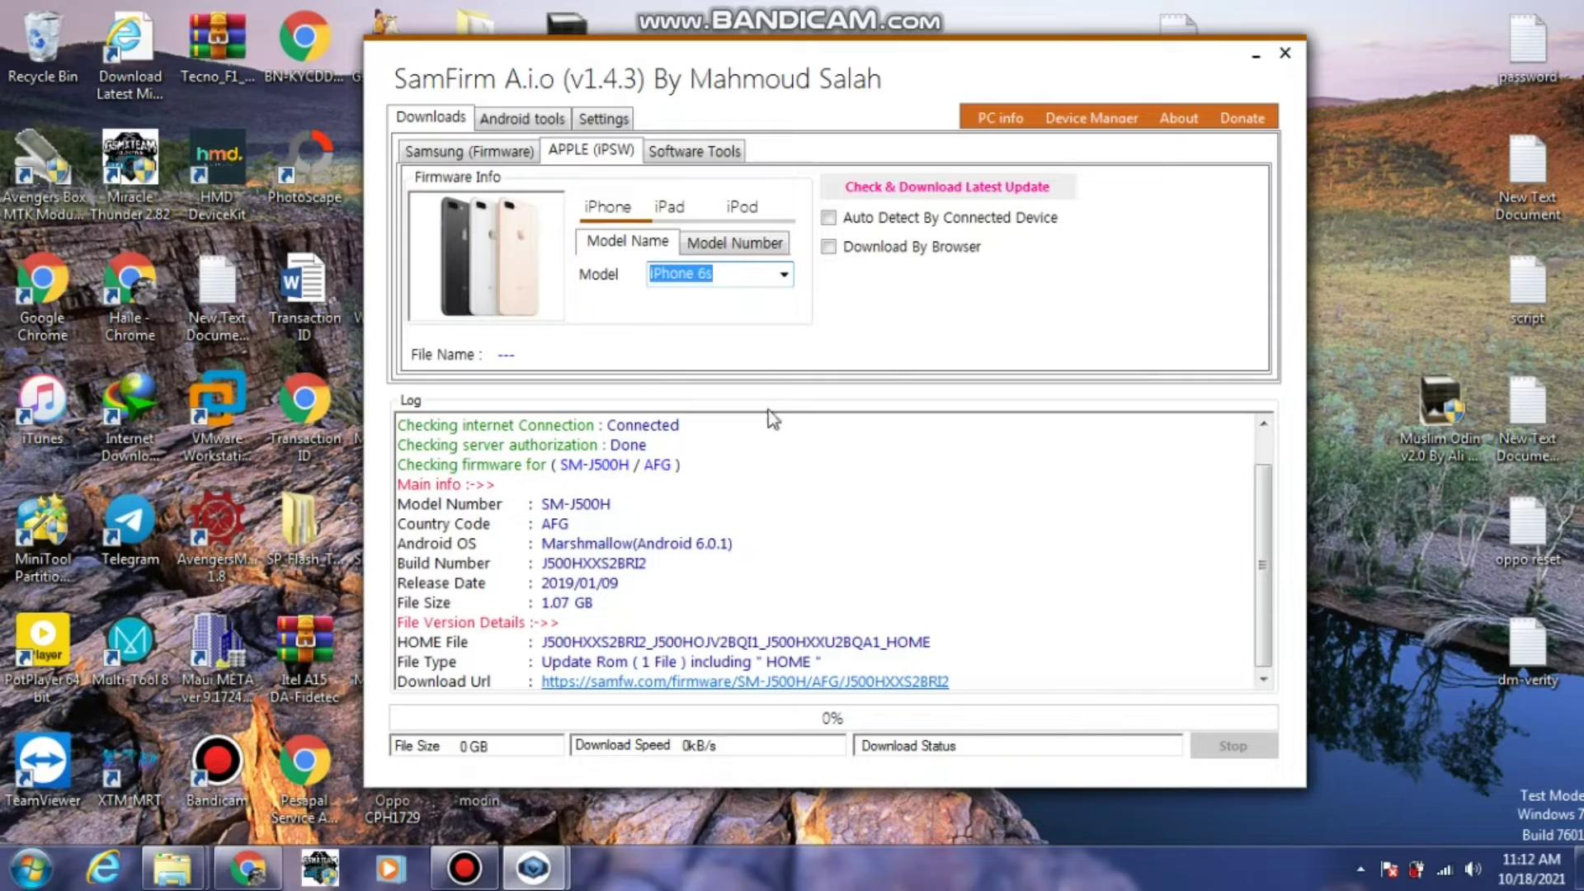
pyautogui.click(724, 242)
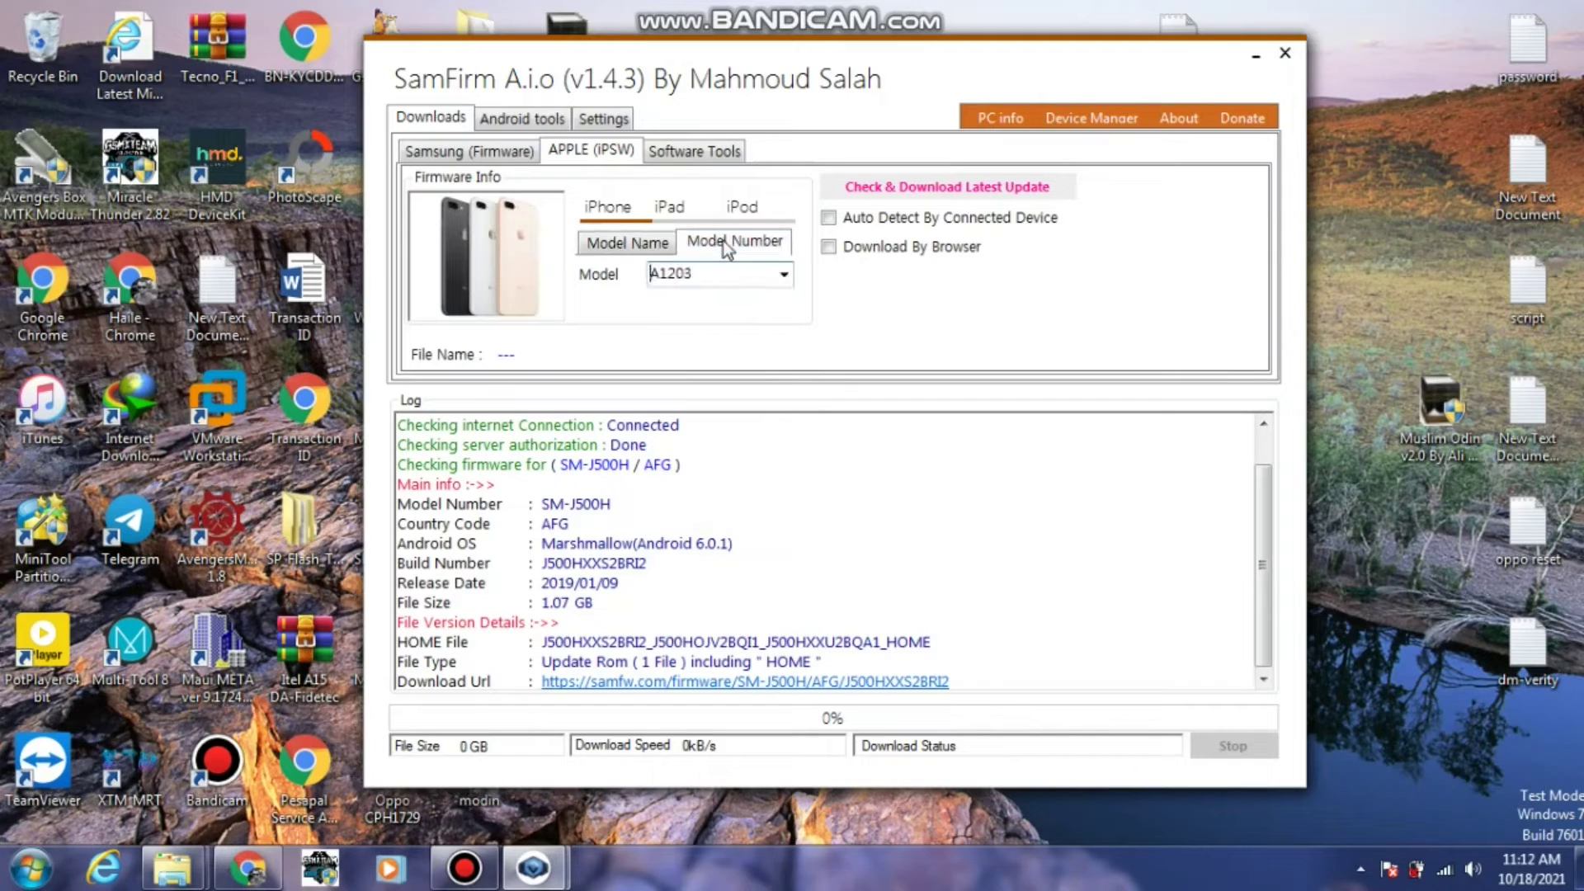
pyautogui.click(784, 279)
pyautogui.click(784, 279)
pyautogui.click(627, 243)
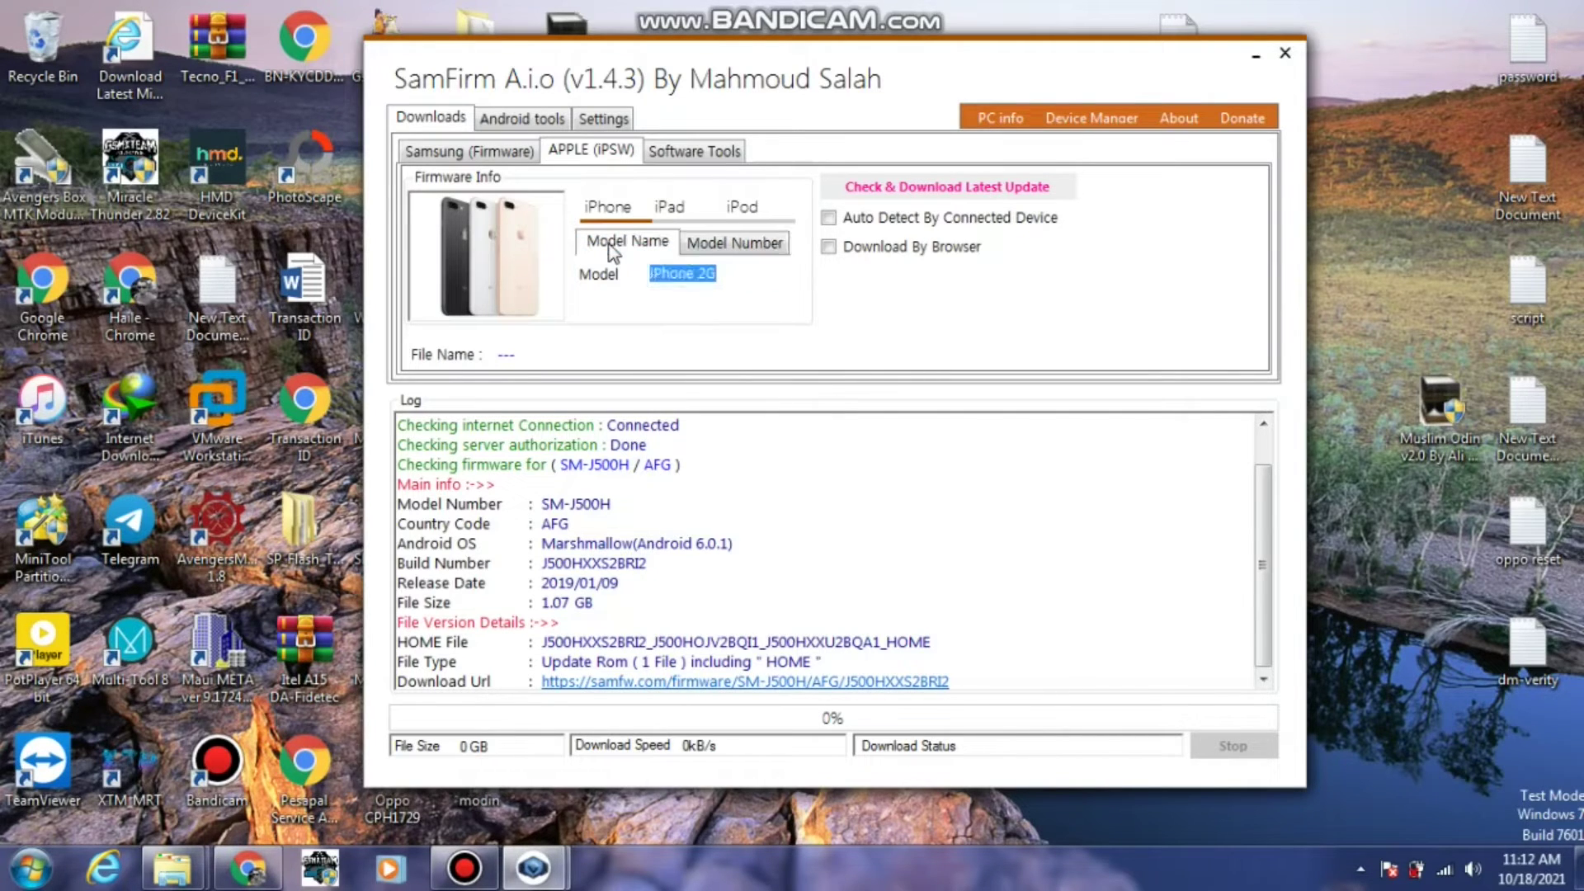
# Set the Apple firmware model to iPhone 6 by model name and enable Download By Browser.
pyautogui.click(784, 275)
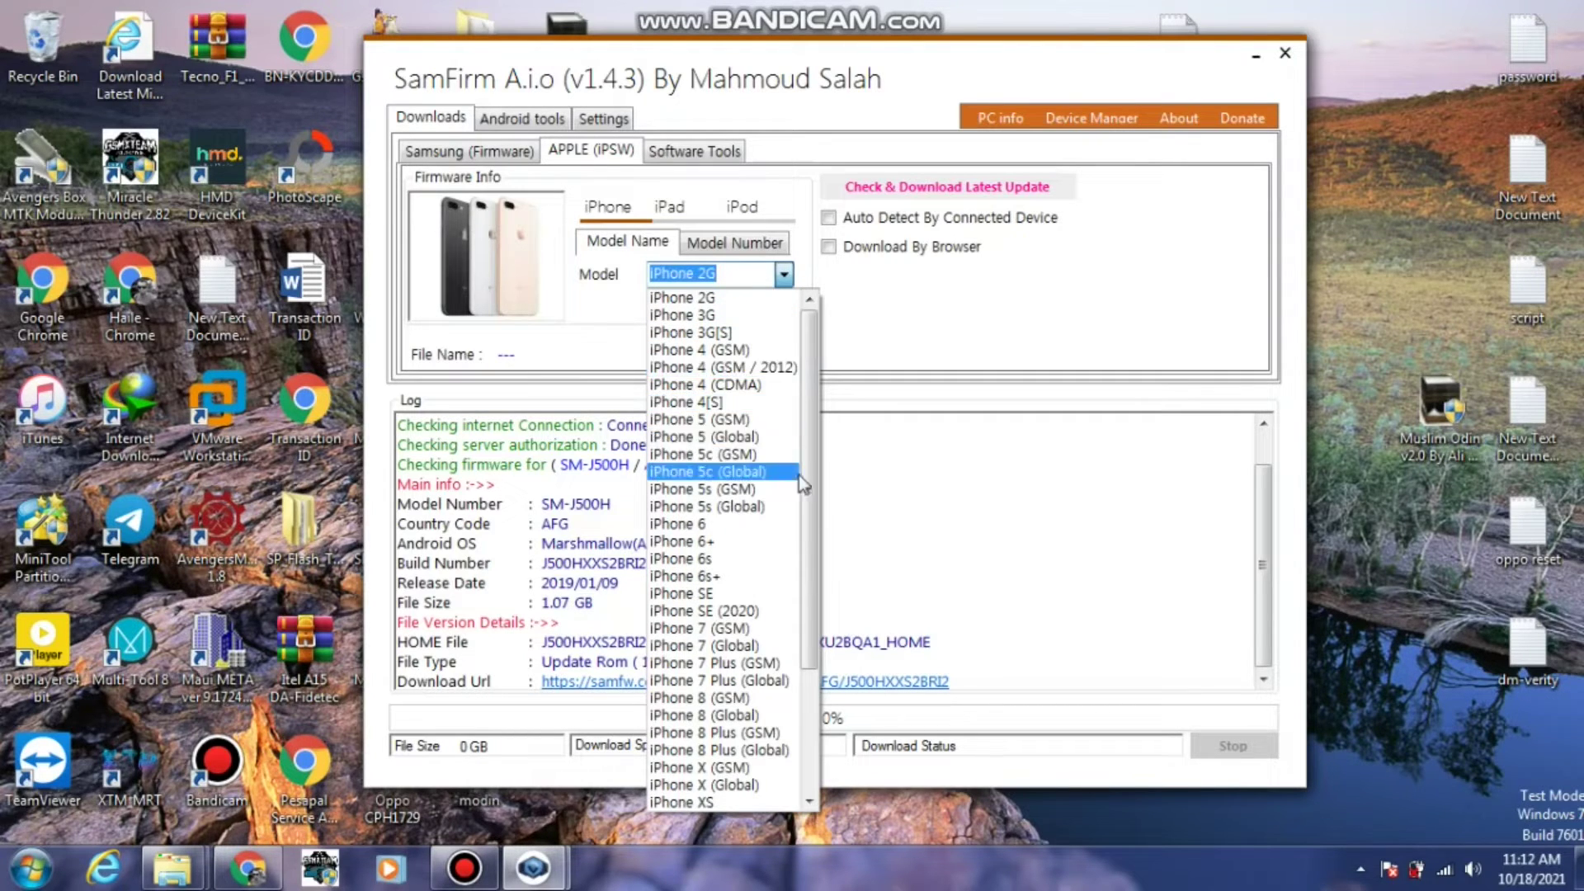
pyautogui.click(786, 528)
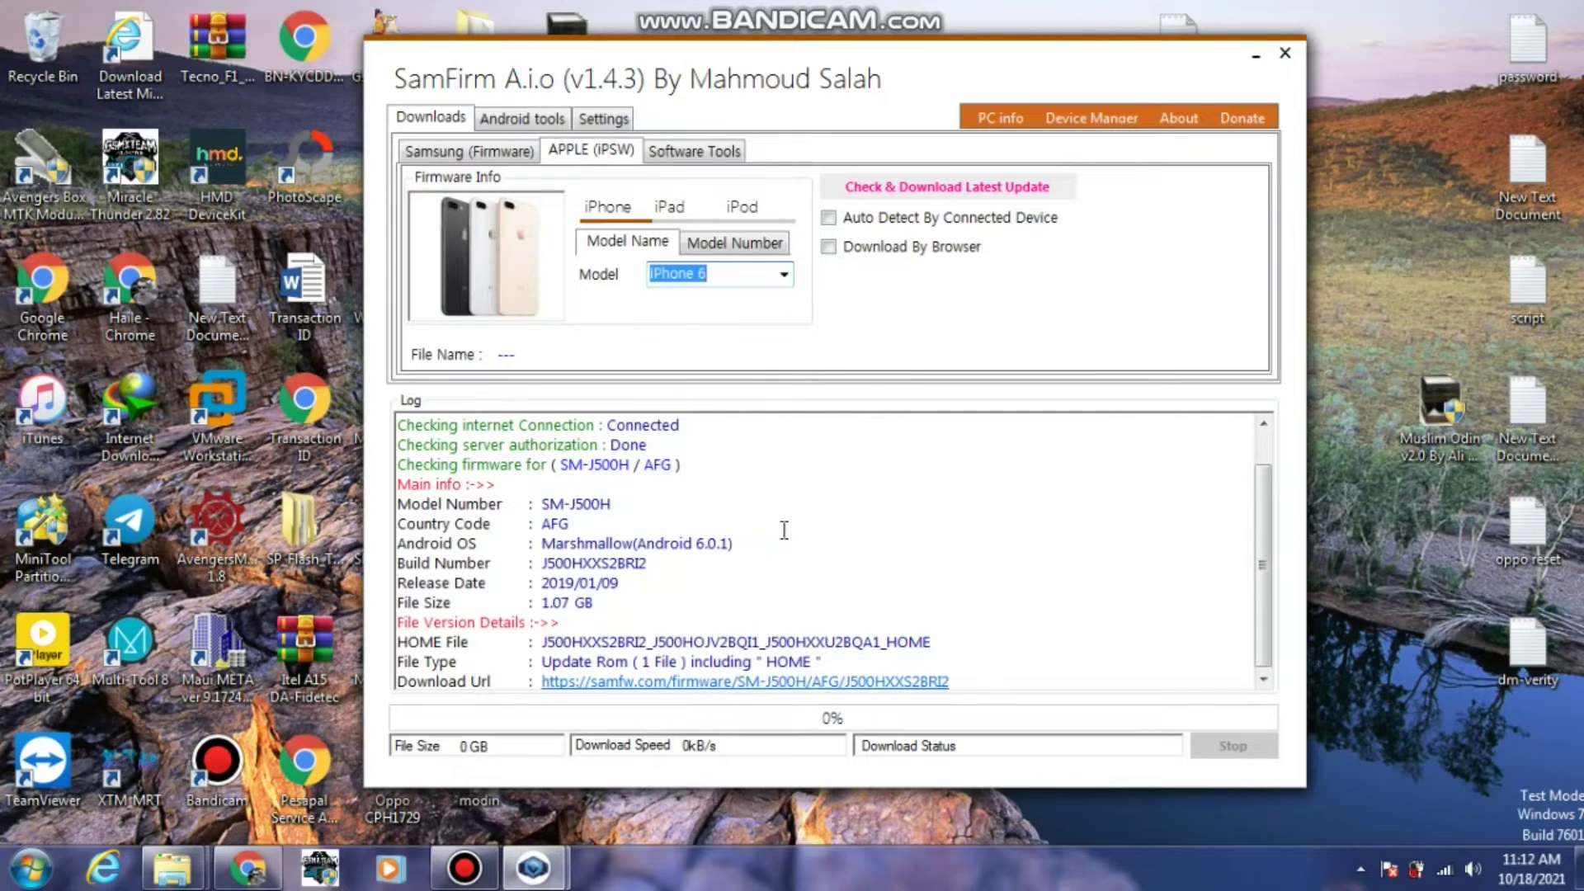
pyautogui.click(829, 247)
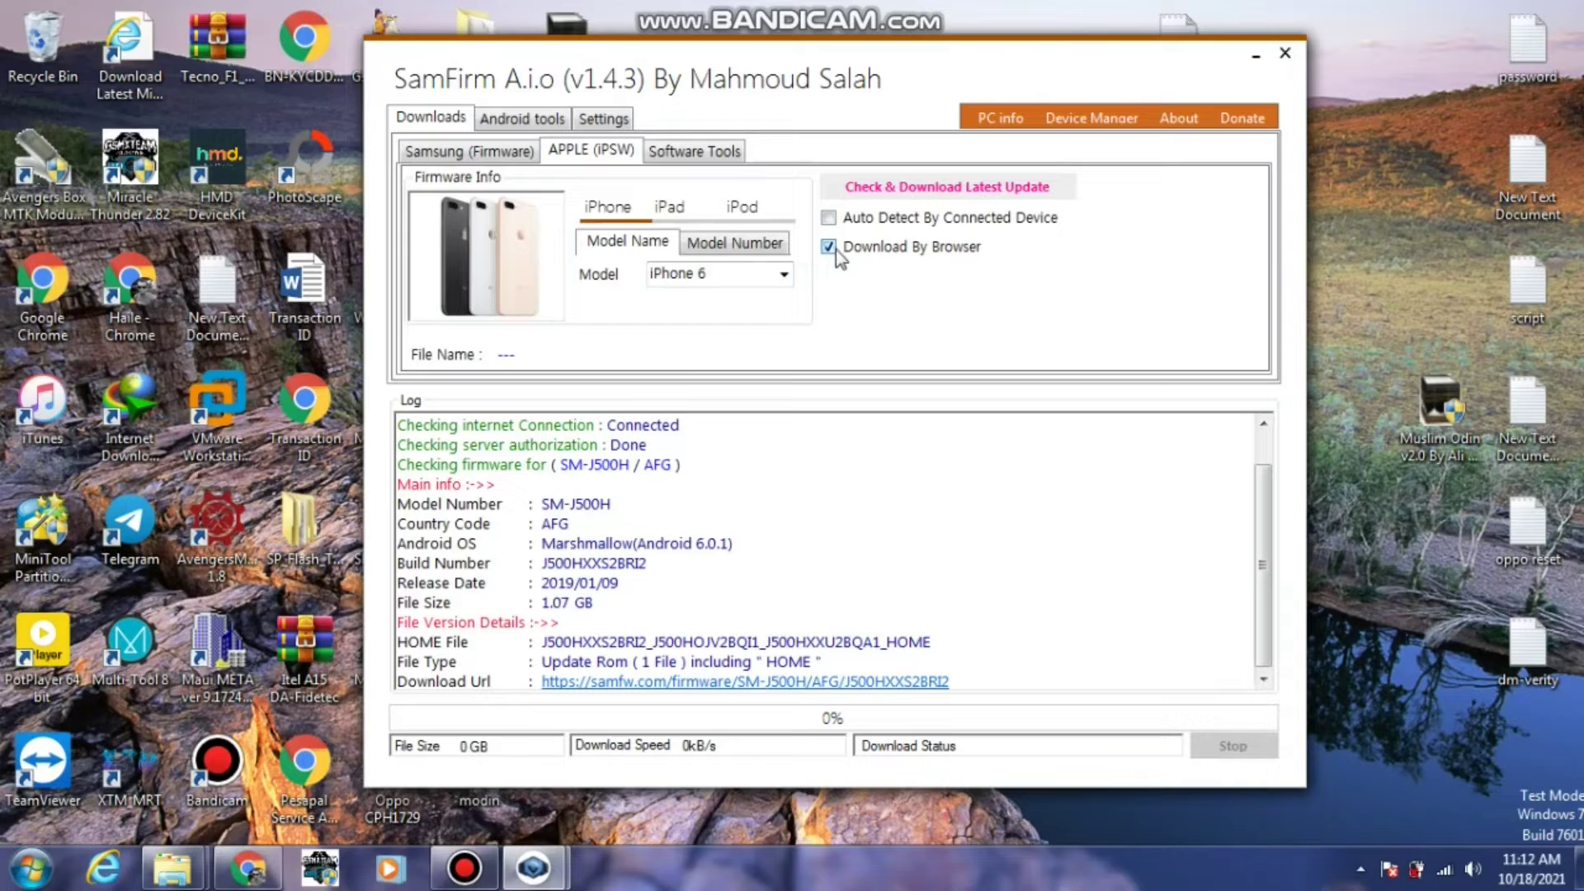
# Check for the latest iPhone 6 firmware, accept its download, and close the browser window it opens.
pyautogui.click(896, 187)
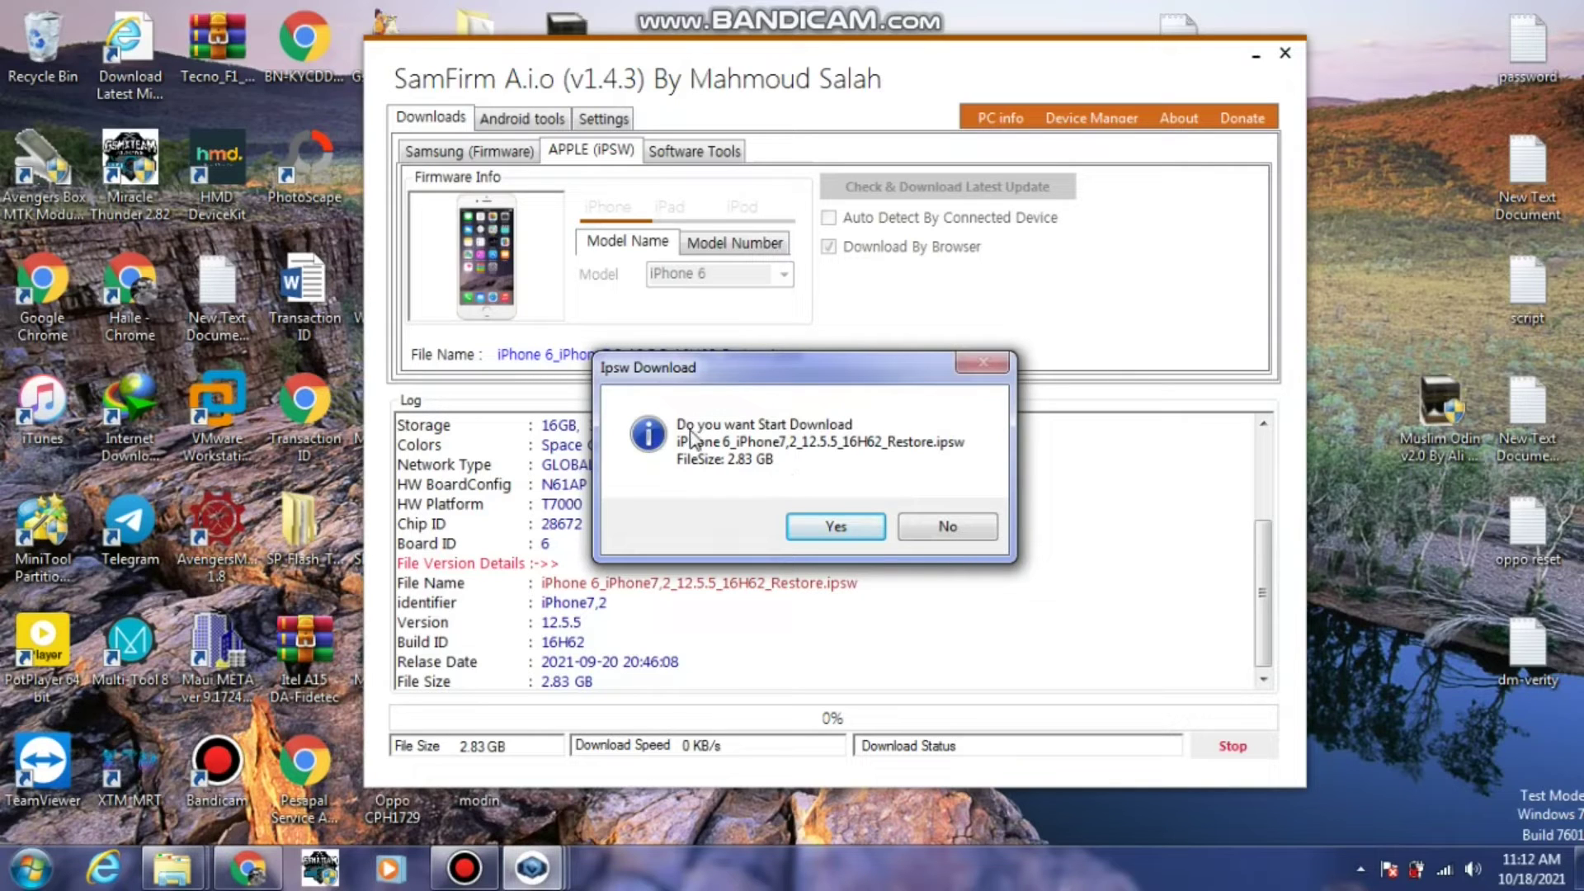
pyautogui.click(834, 526)
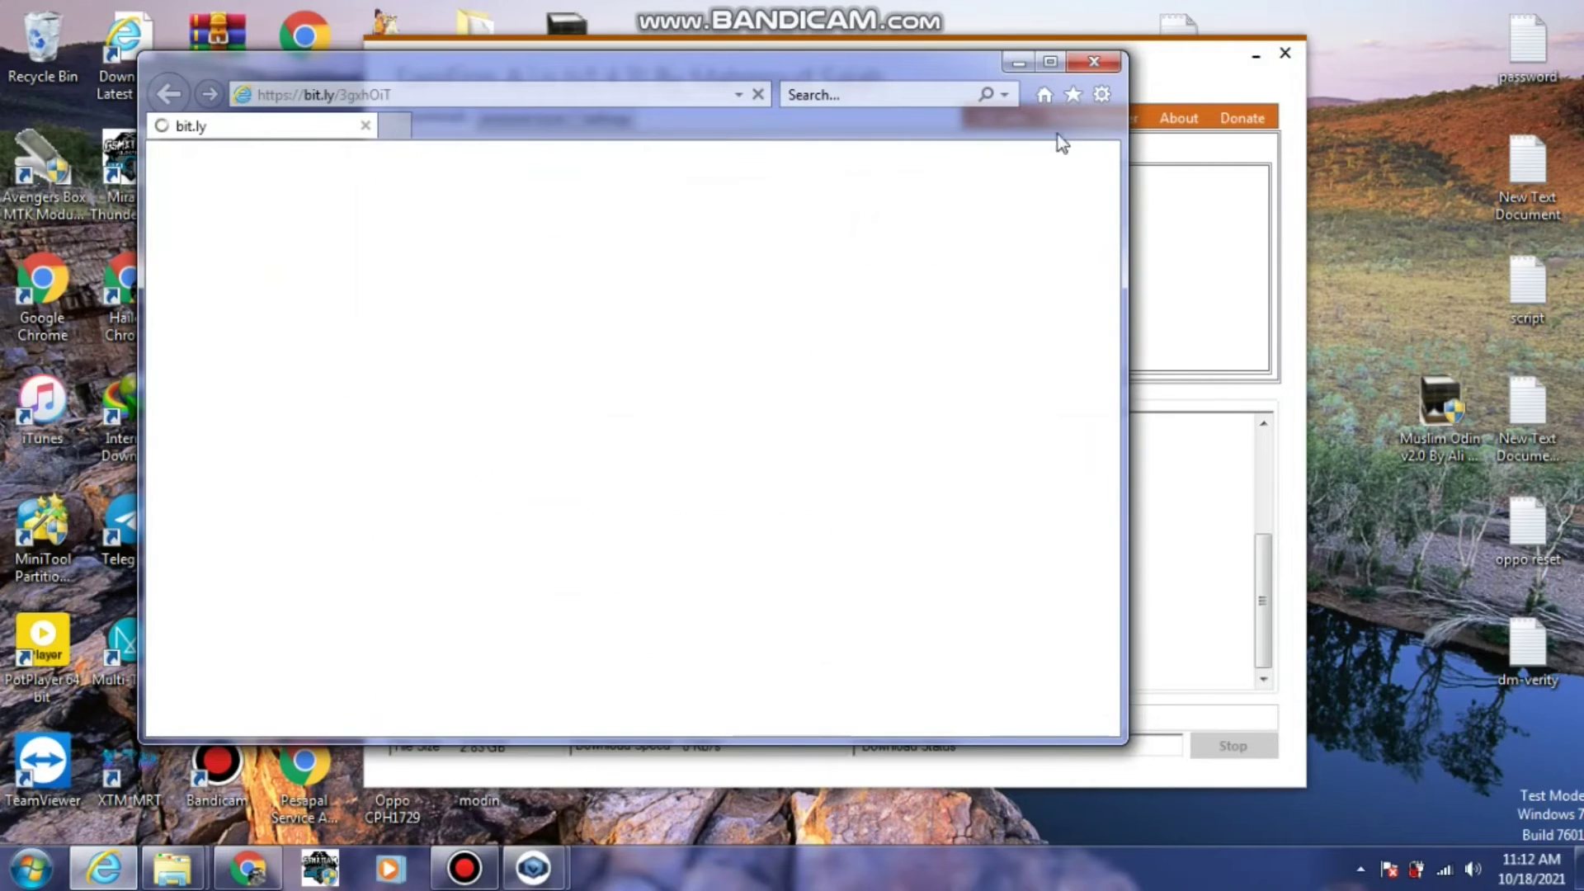
pyautogui.click(1094, 62)
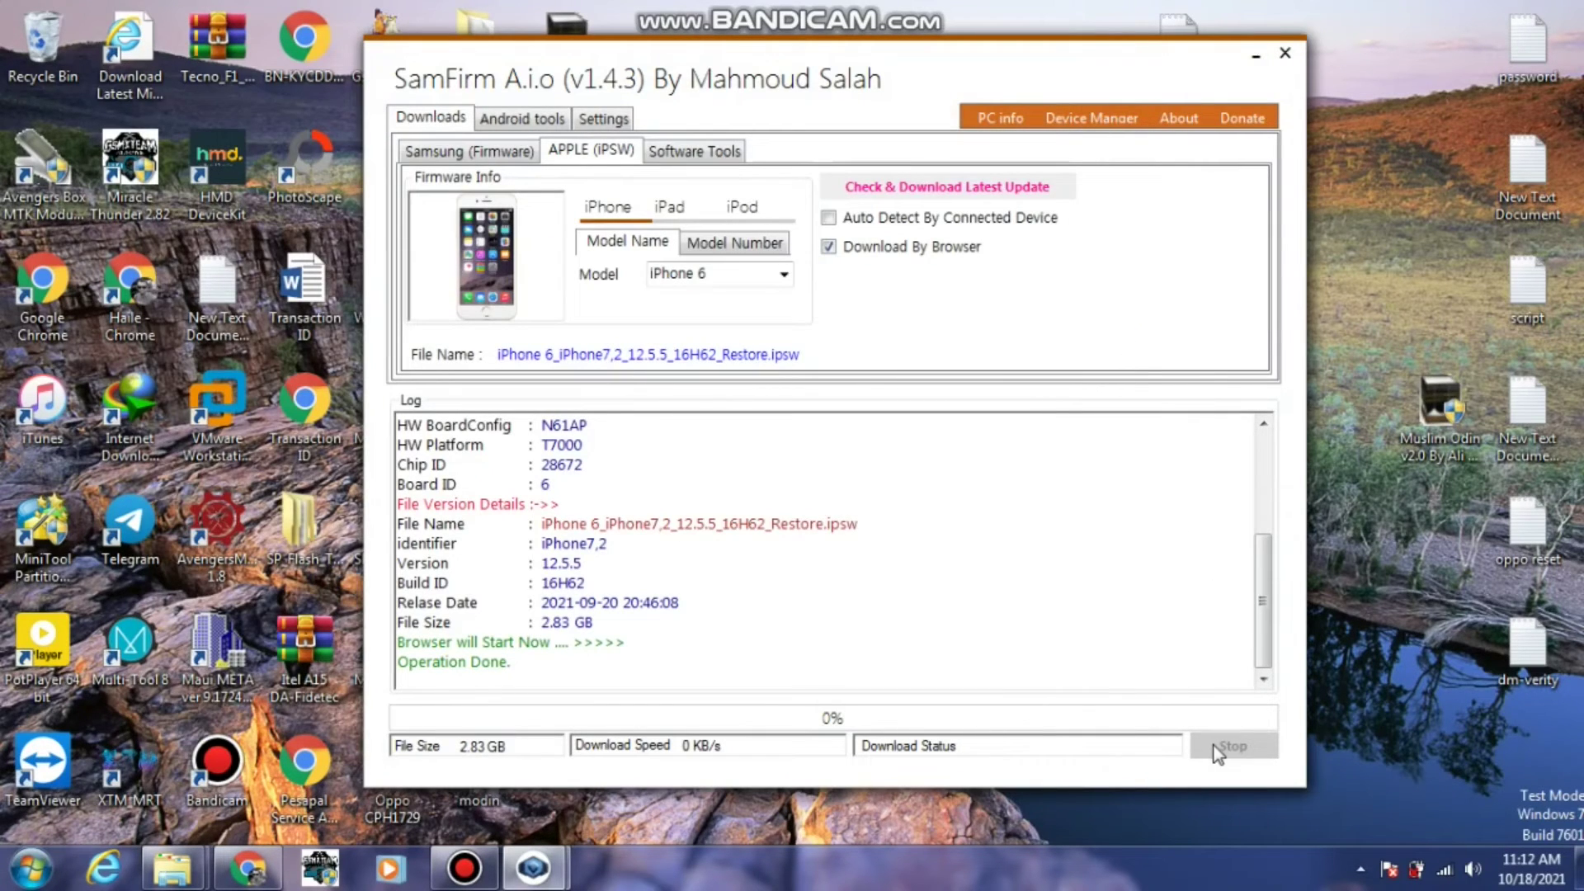
# In the Software Tools downloads, expand Software FlashTools, APPLE and 3UTools to view the available 3UTools version.
pyautogui.click(658, 152)
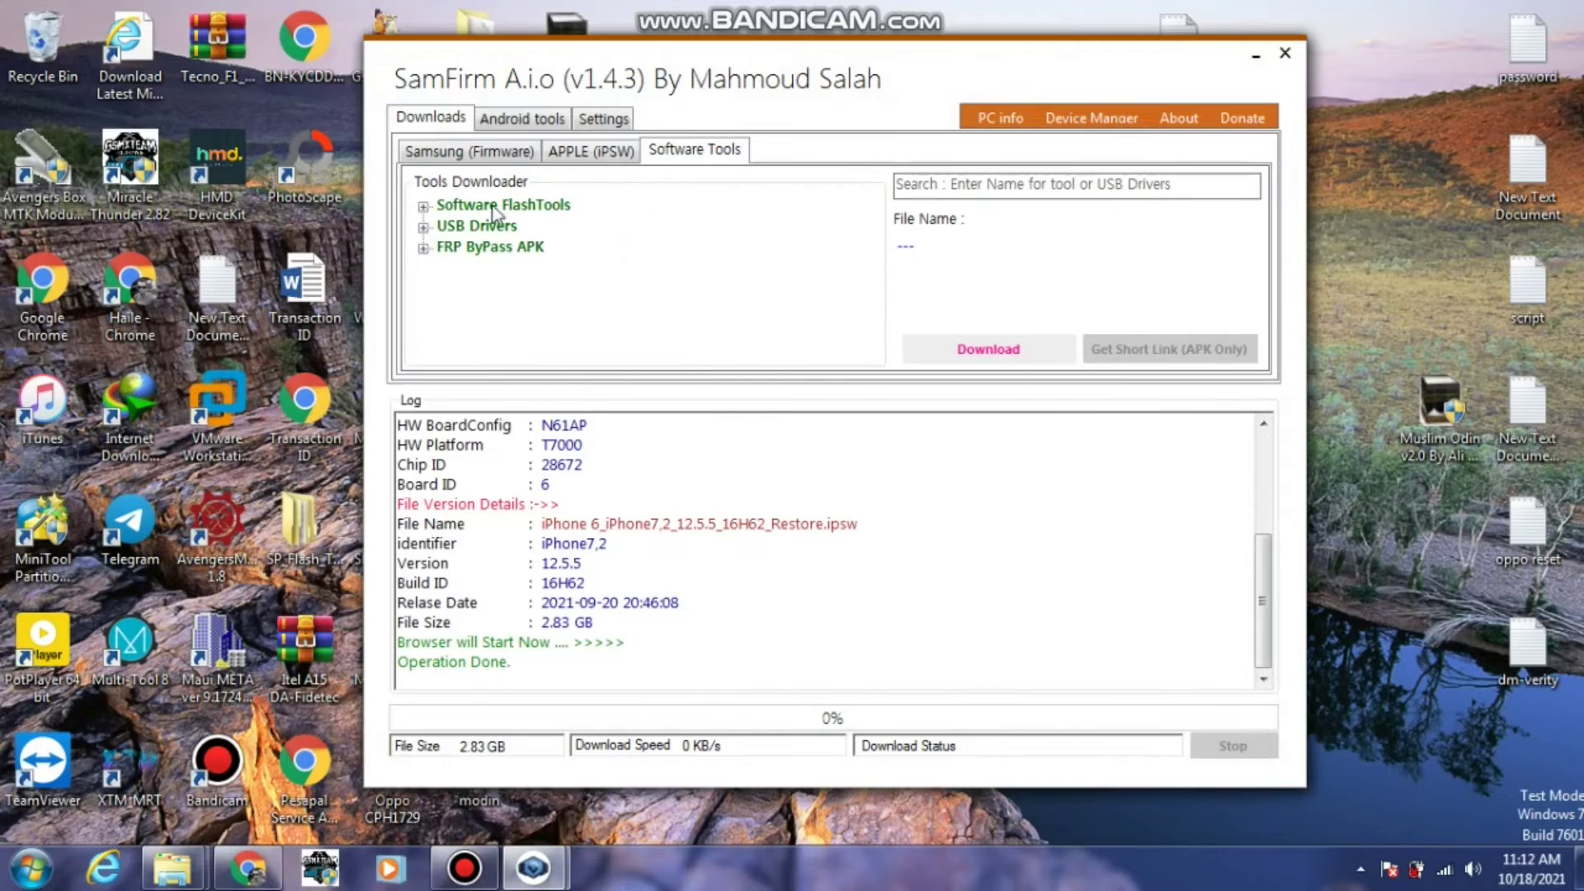
pyautogui.click(423, 207)
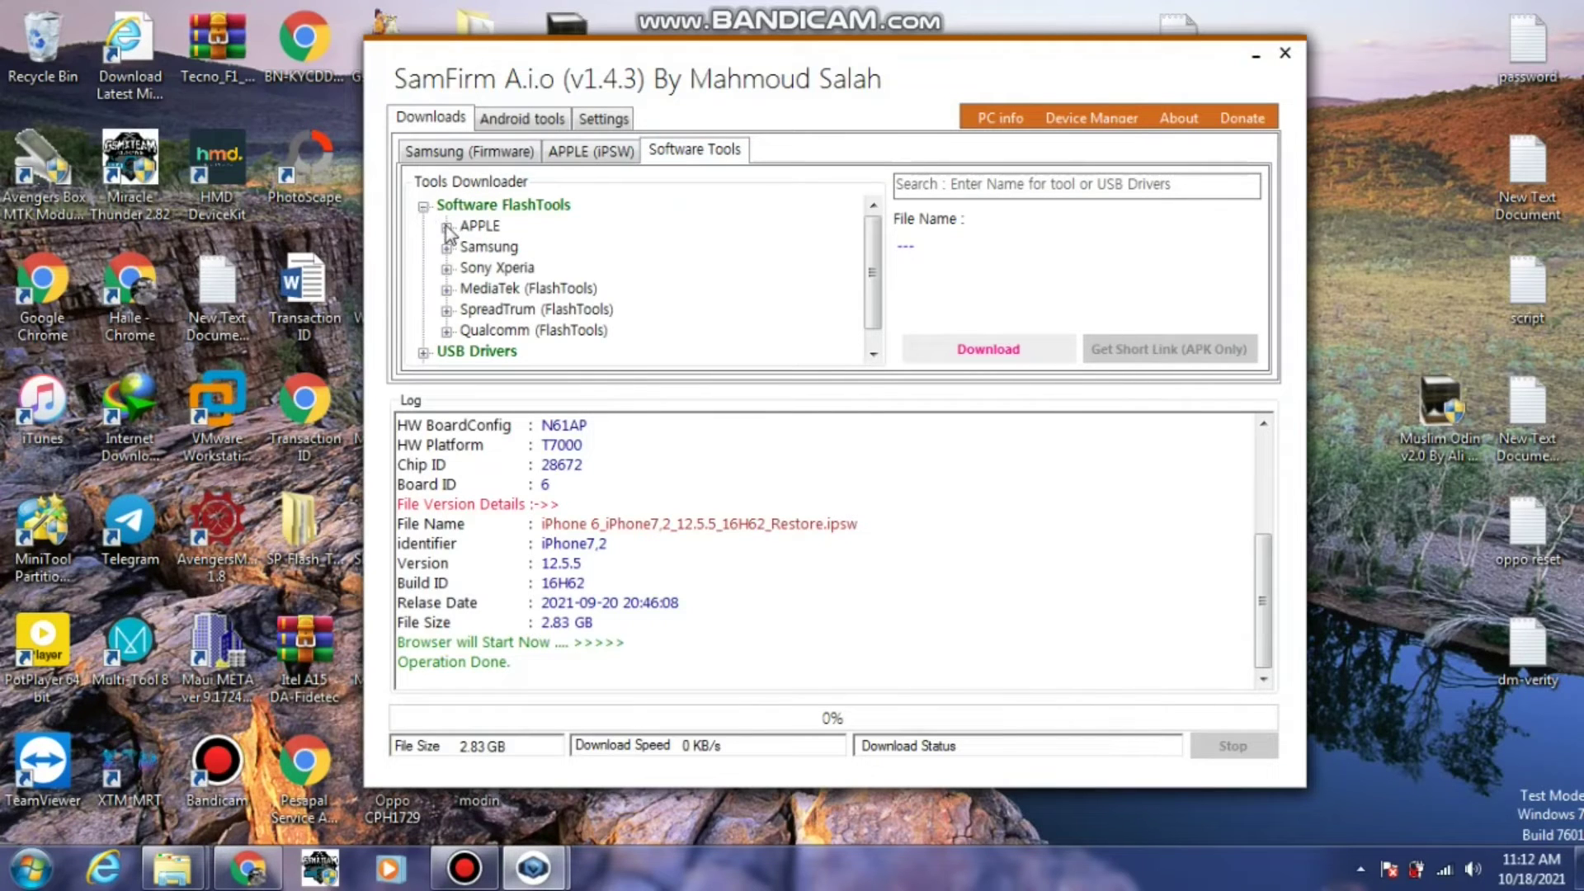
pyautogui.click(446, 228)
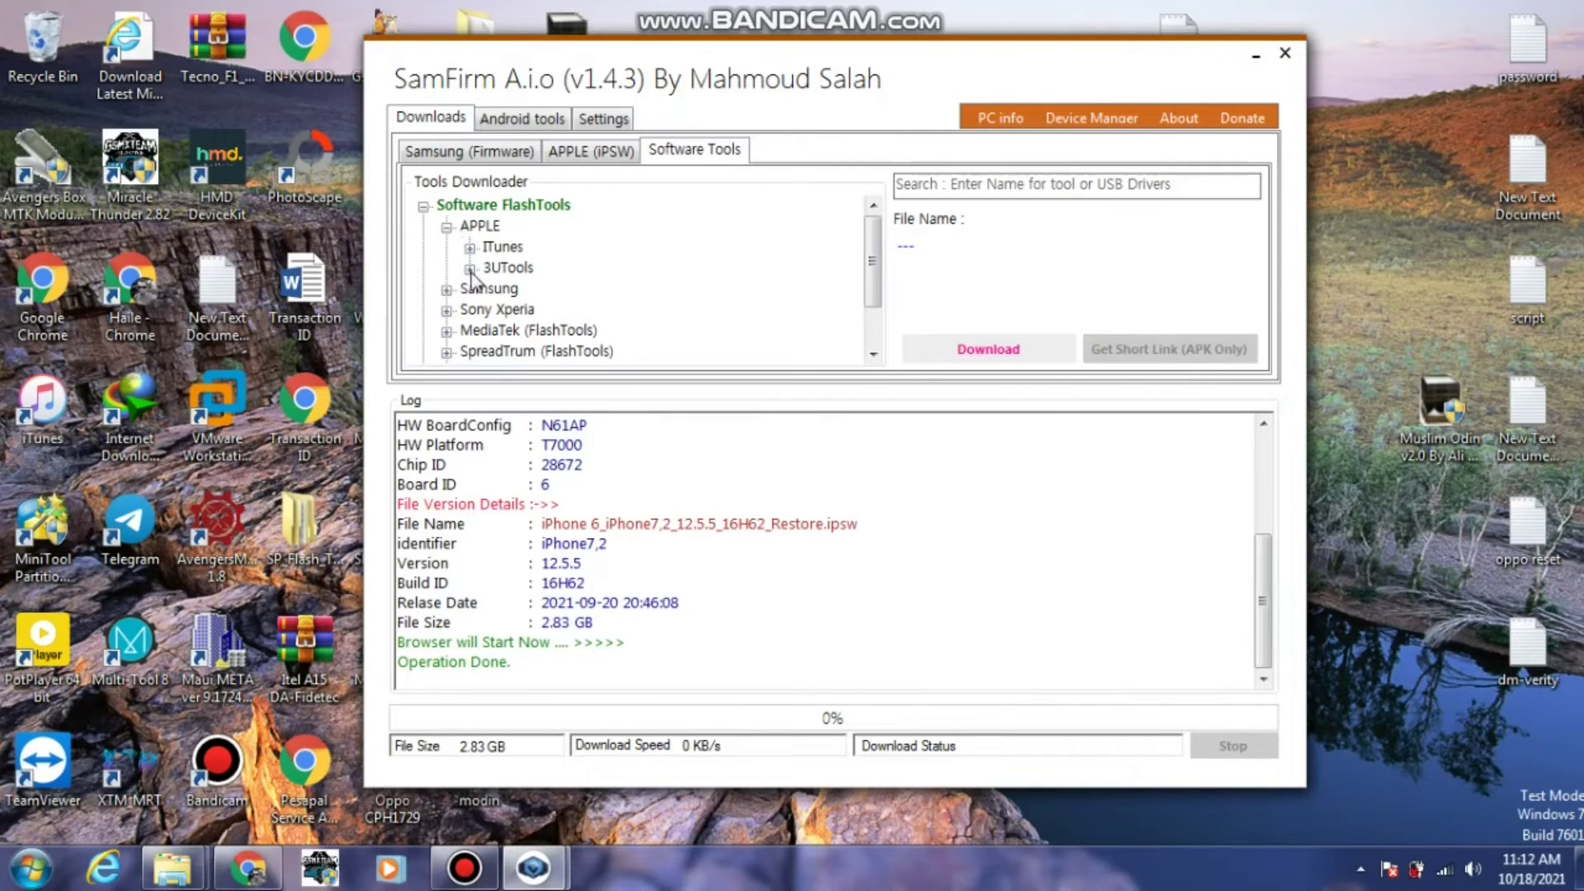
pyautogui.click(469, 268)
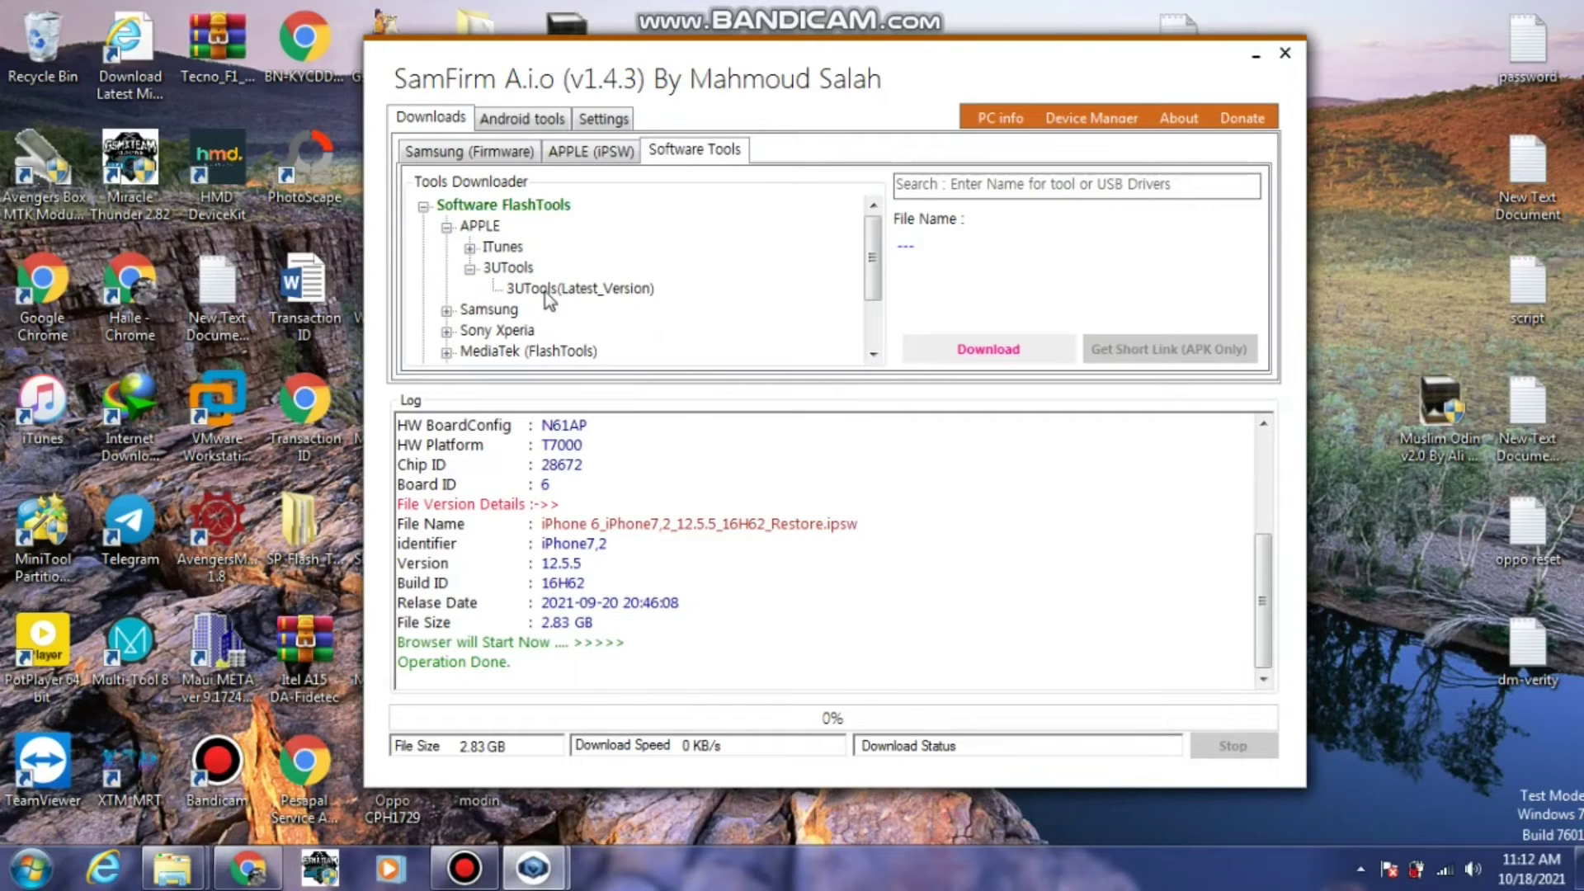
# Expand the Samsung flash tools and the Odin3 group, and select Odin3_v3.14.4.
pyautogui.scroll(-2, 532, 295)
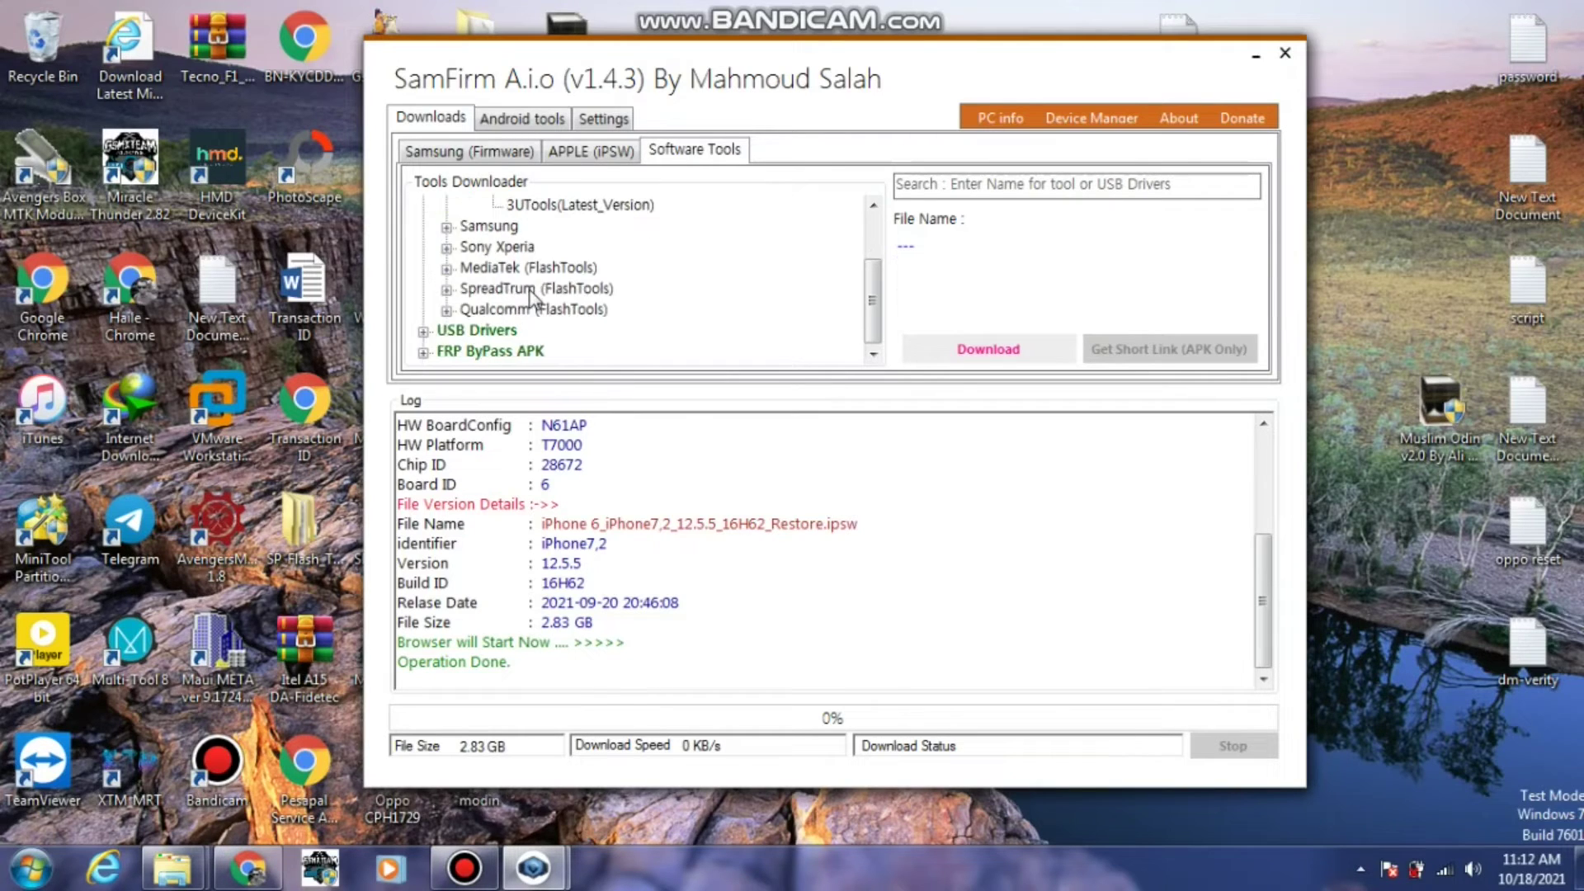
pyautogui.click(447, 227)
pyautogui.click(469, 247)
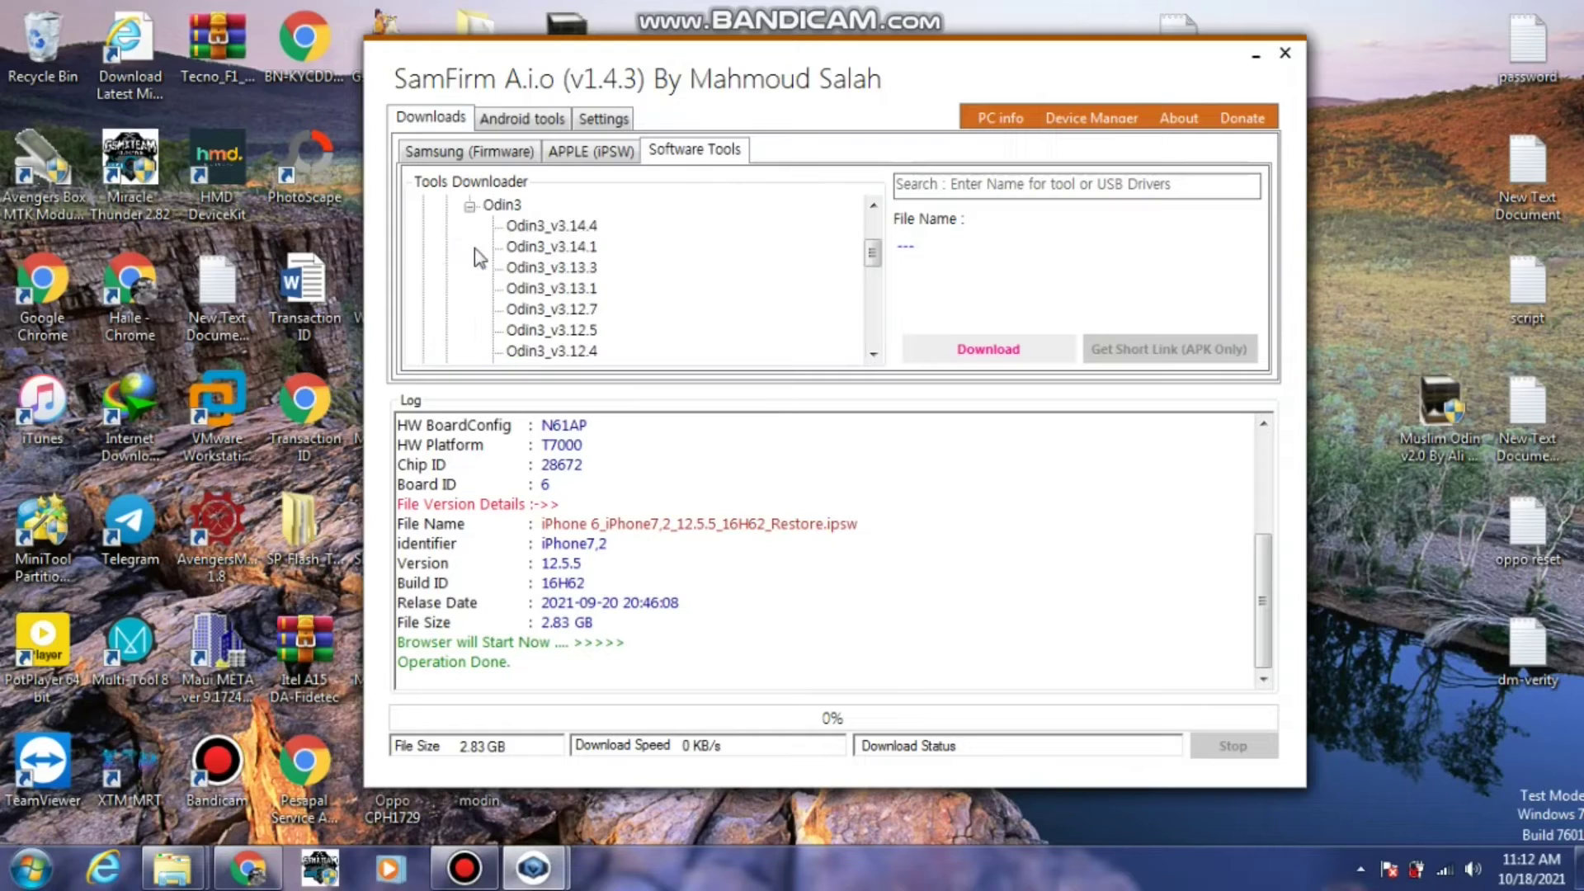
pyautogui.click(566, 226)
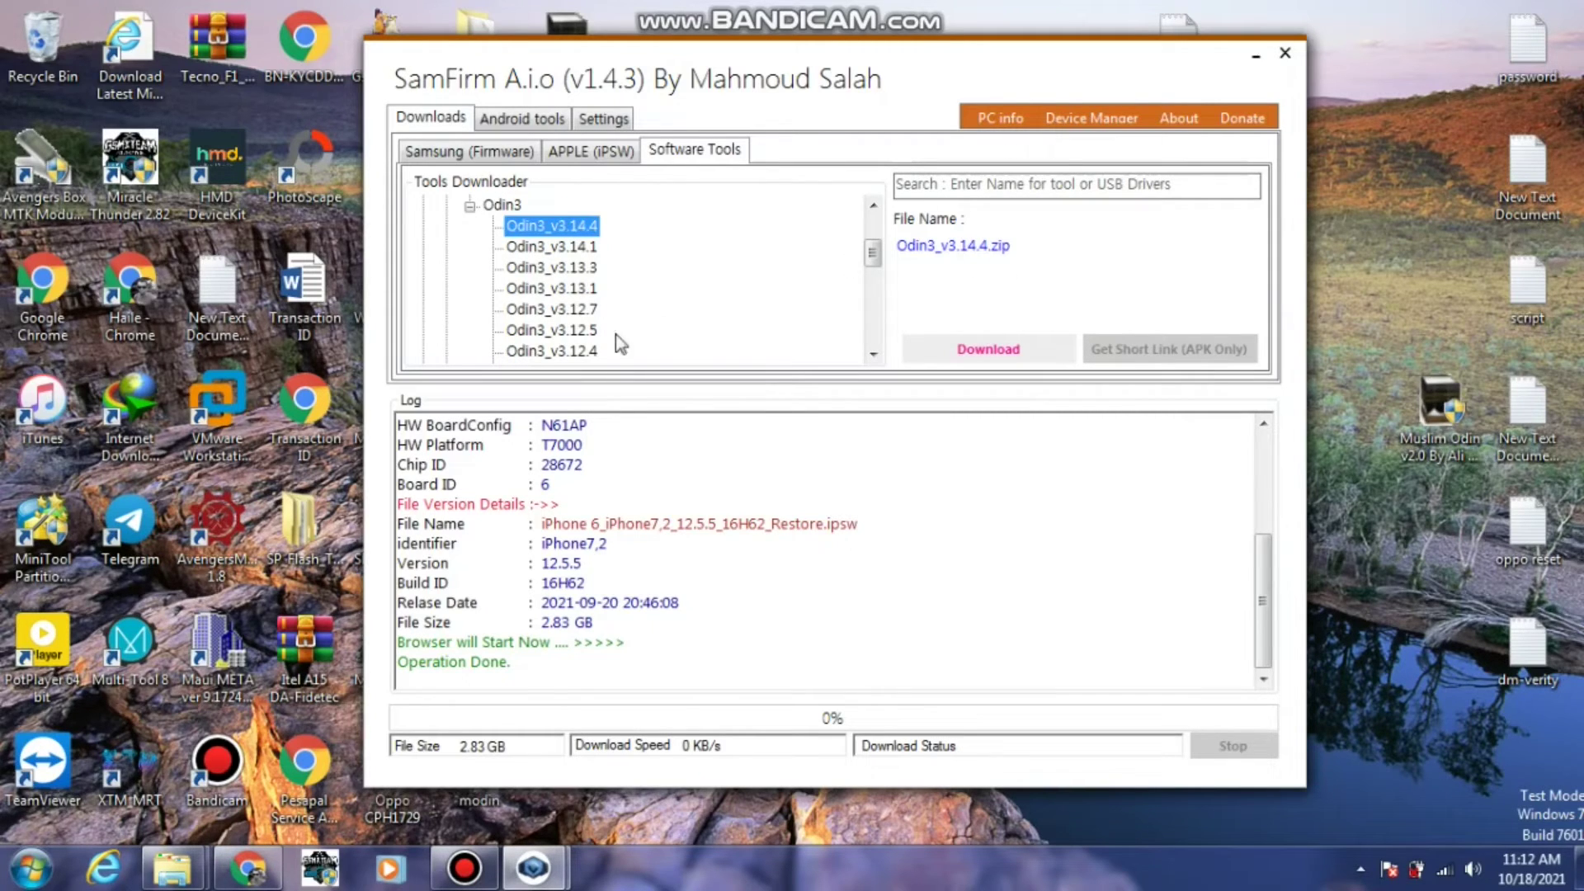
# Expand the Sony Xperia tools and Xperia_FlashTool, and select Sony_Mobile_Flasher_v0.9.28.0(Latest).
pyautogui.scroll(-8, 620, 343)
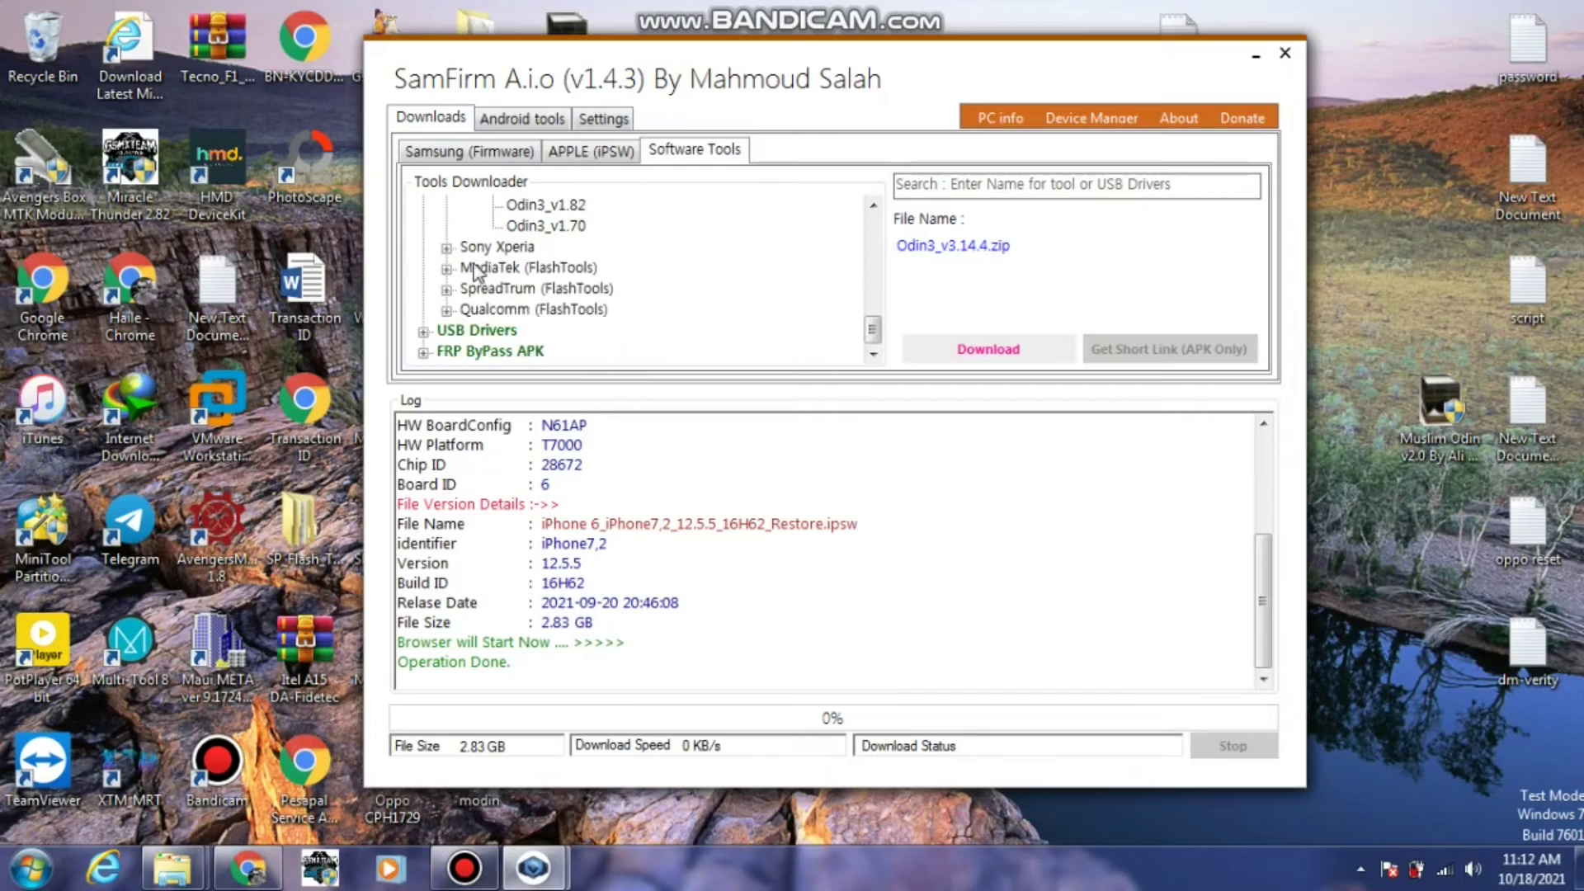
pyautogui.click(446, 248)
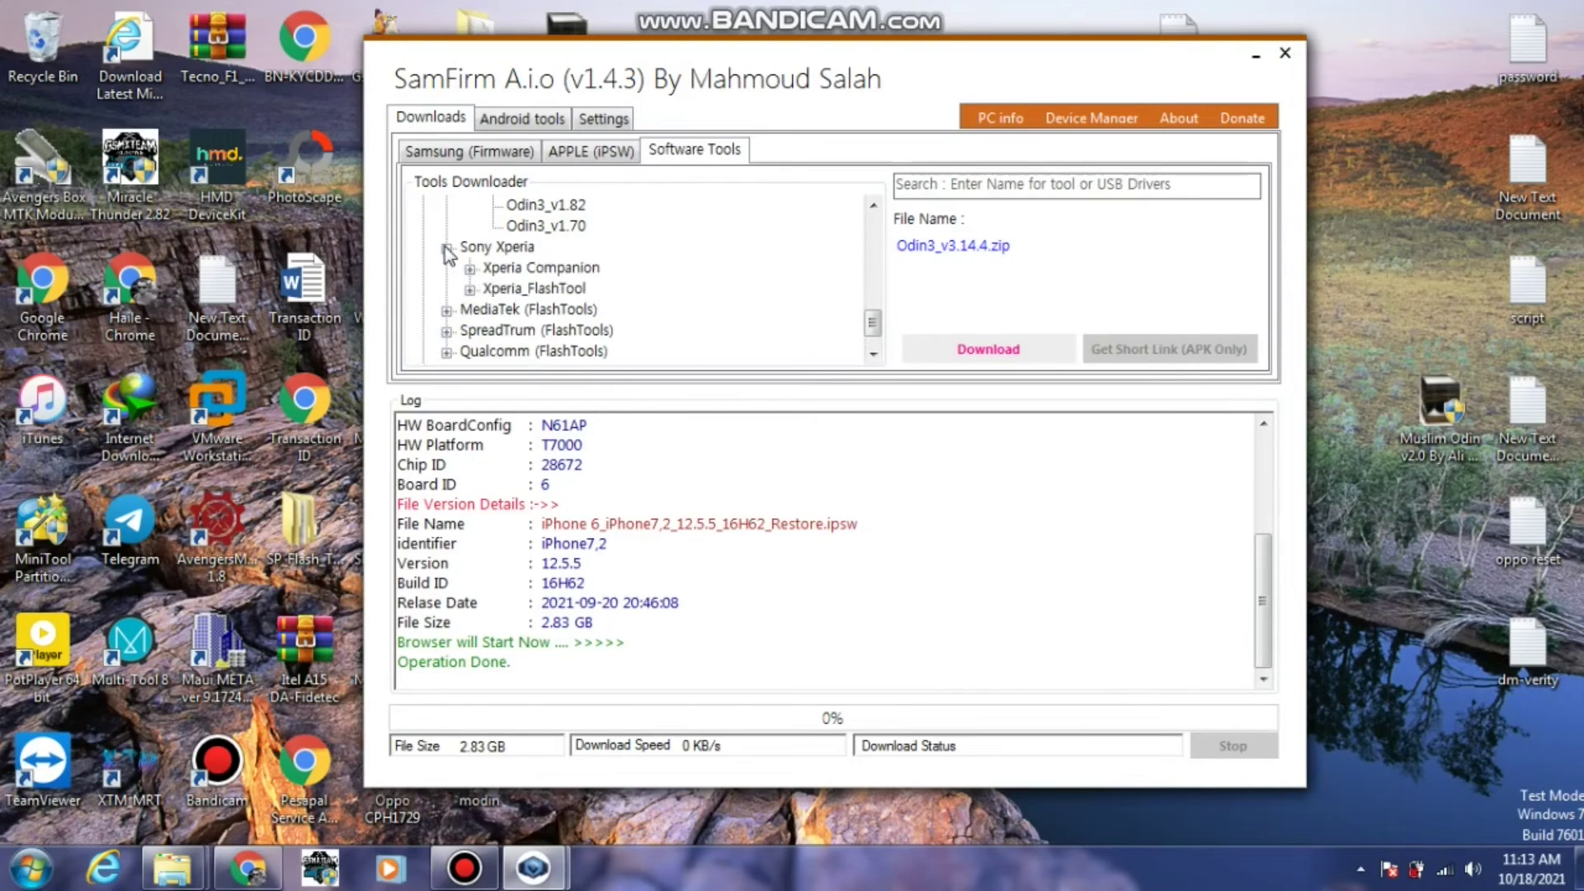
pyautogui.click(469, 291)
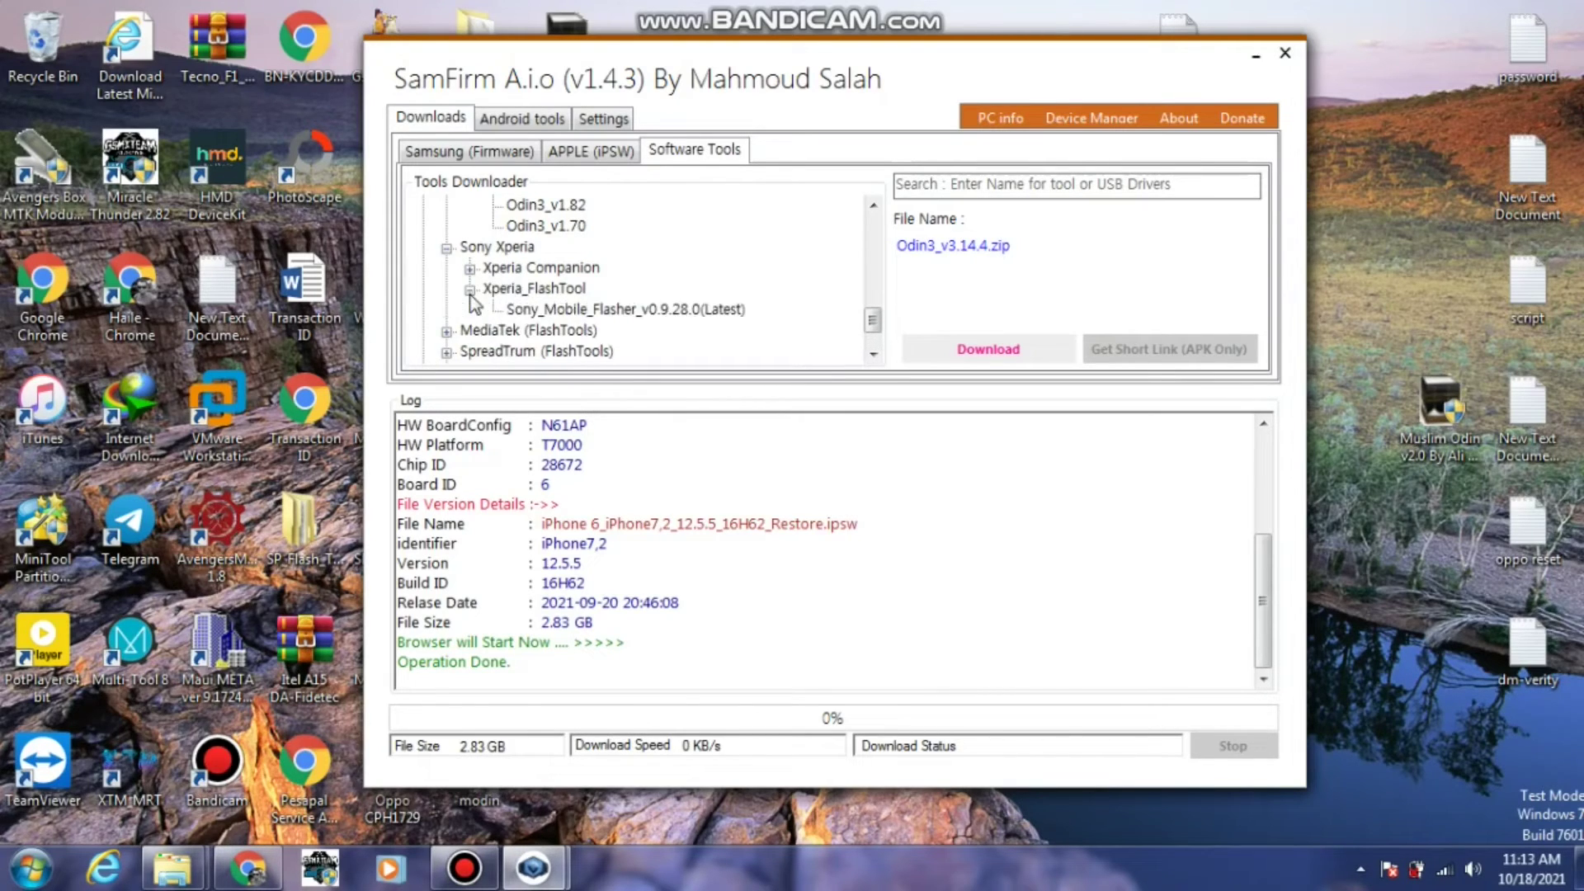
pyautogui.click(573, 310)
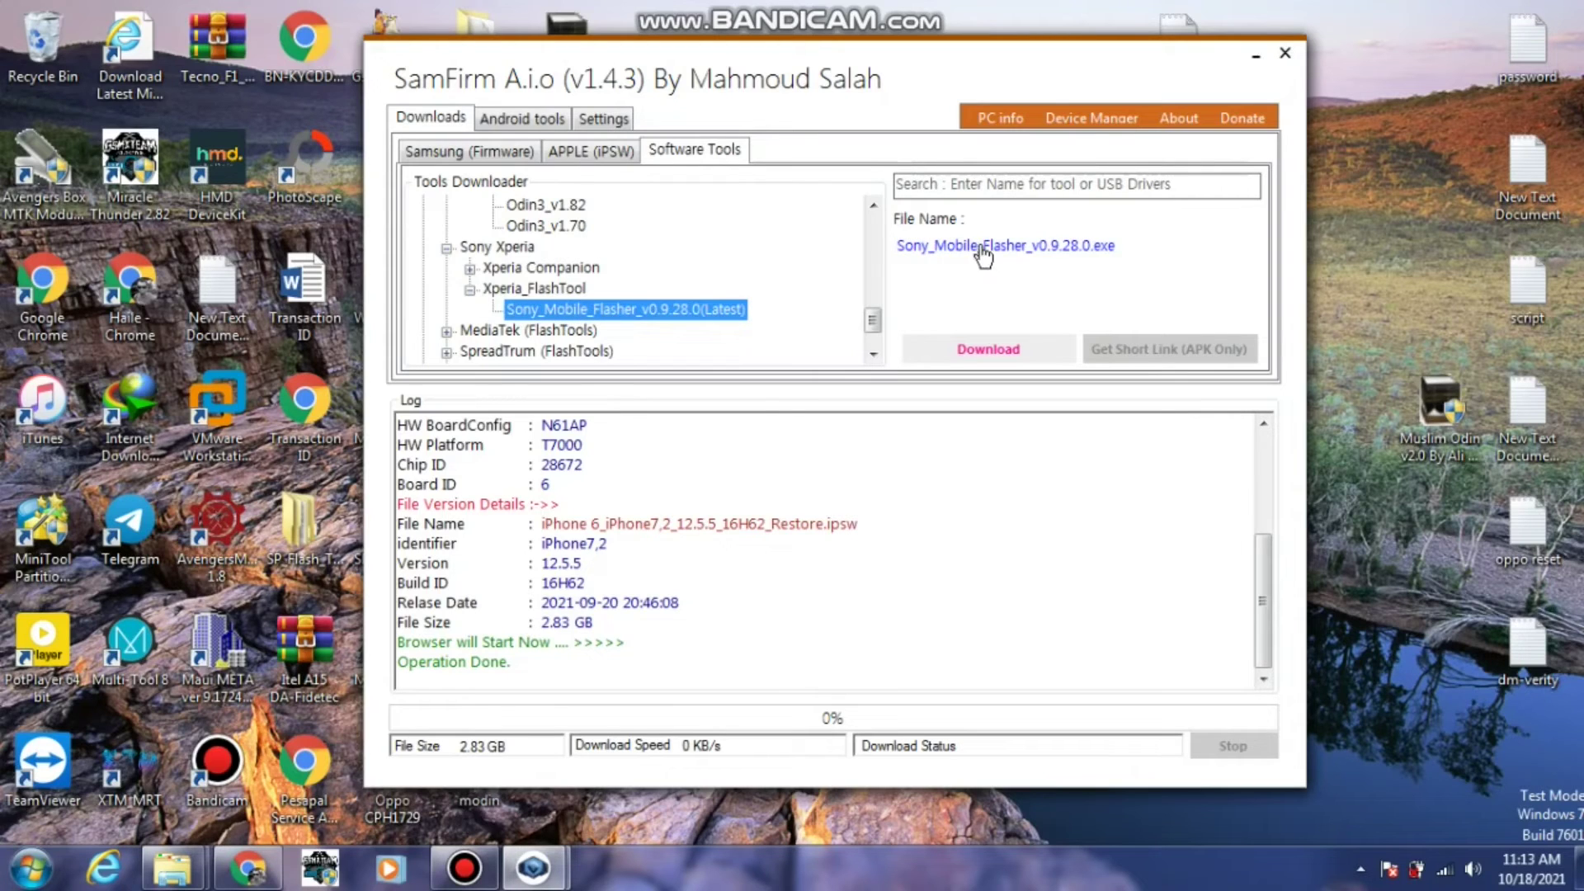
# Expand the MediaTek flash tools and Tecno_FlashTool, and select Tecno_Flash_Tool_v4.1901.23.17.
pyautogui.scroll(-1, 597, 269)
pyautogui.click(445, 270)
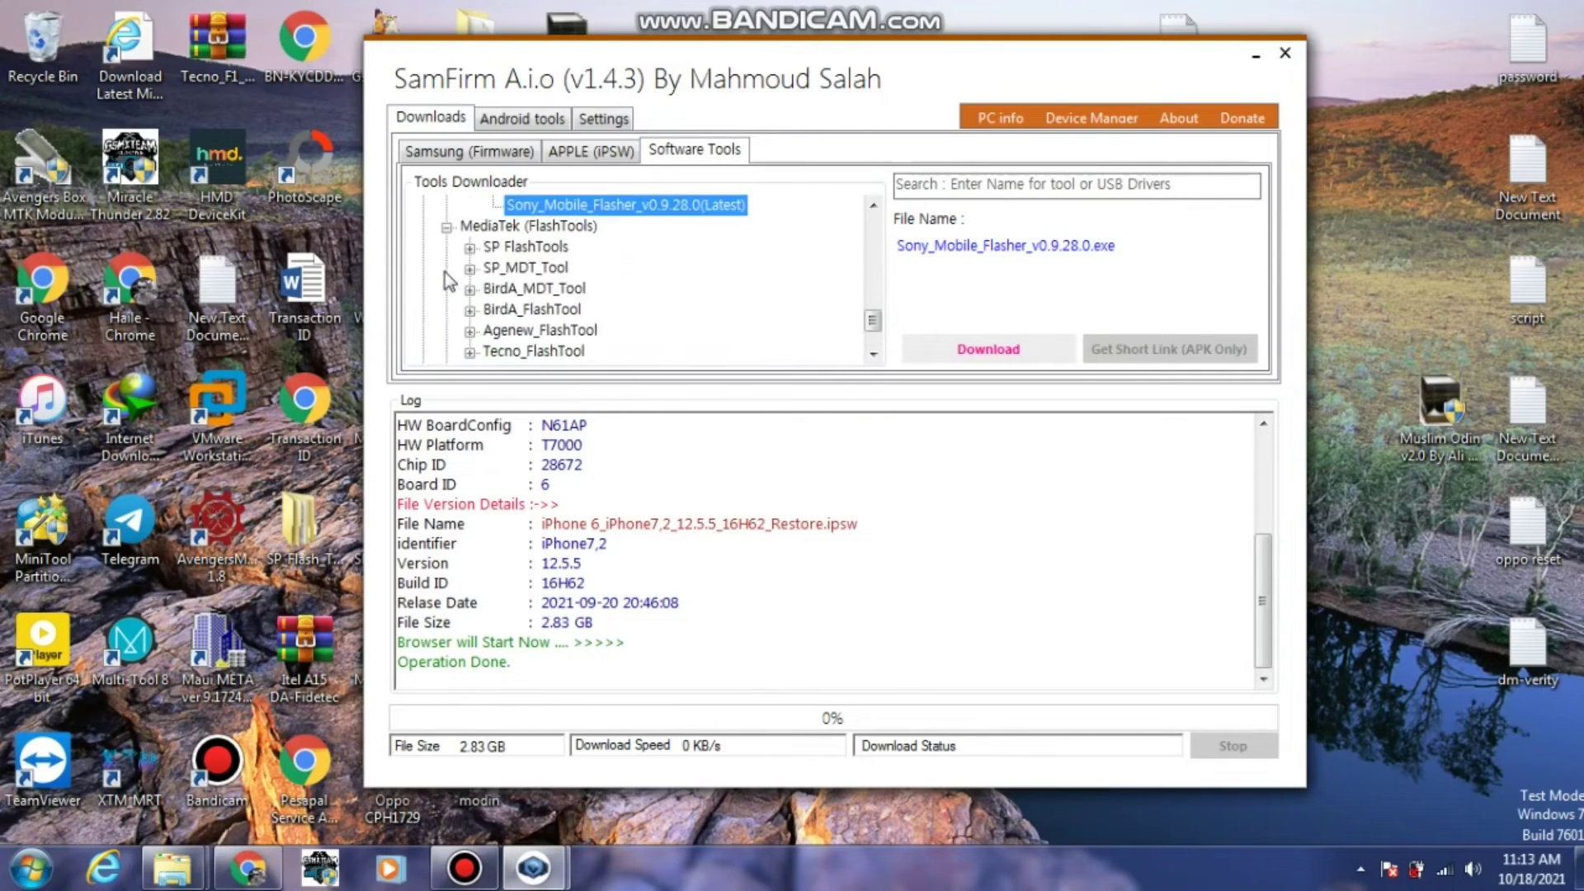
pyautogui.scroll(-1, 569, 281)
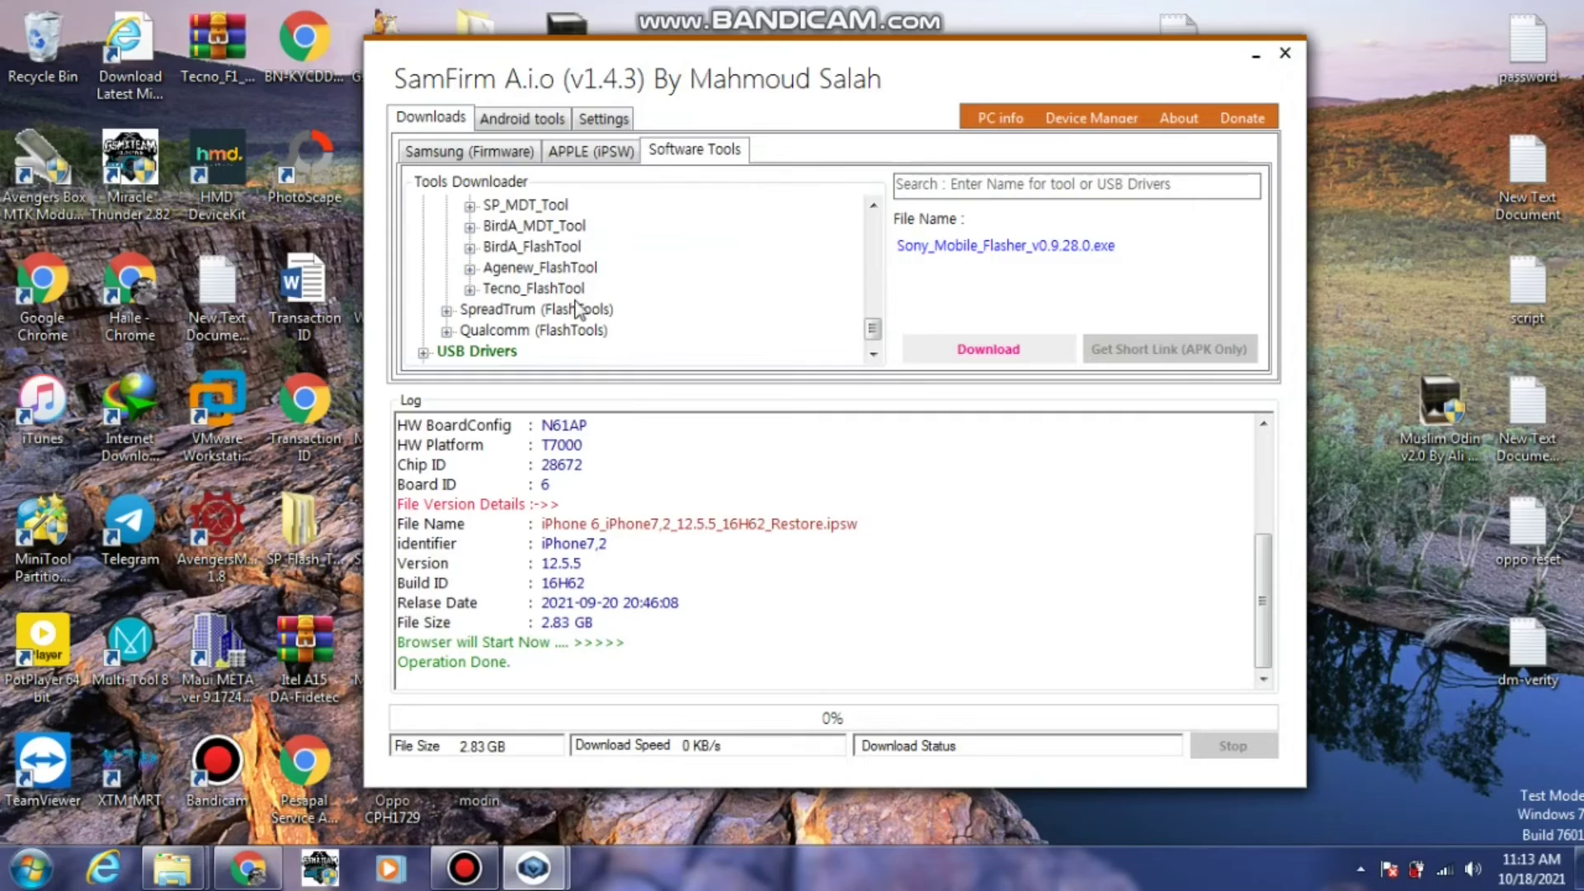
pyautogui.click(469, 290)
pyautogui.click(642, 246)
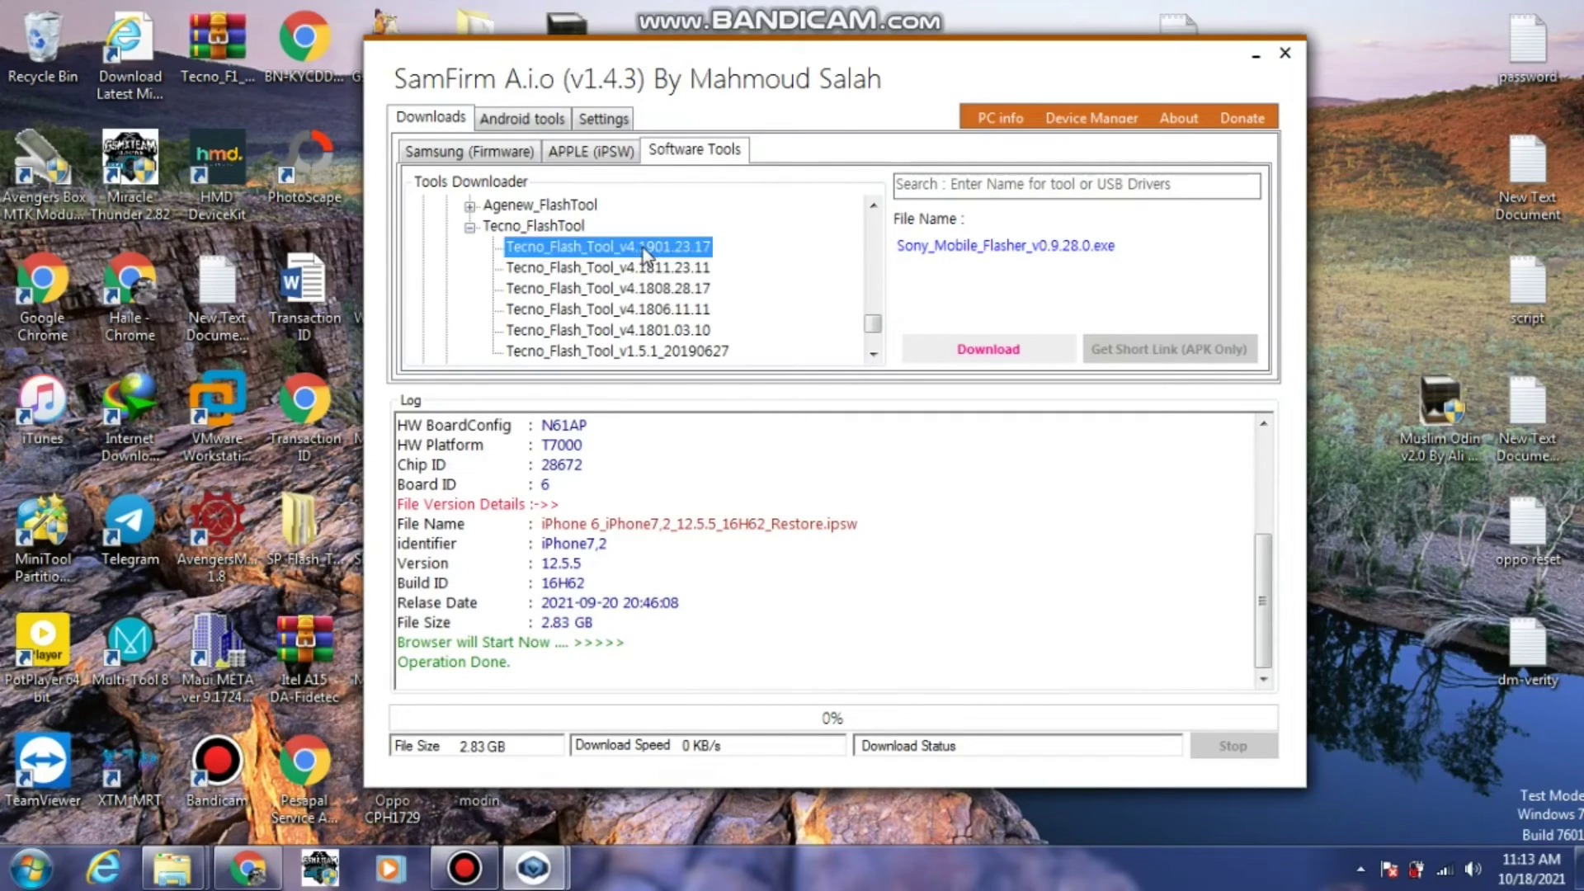
# Expand the SpreadTrum (FlashTools) and FRP ByPass APK groups and review the downloads they offer.
pyautogui.scroll(-2, 672, 343)
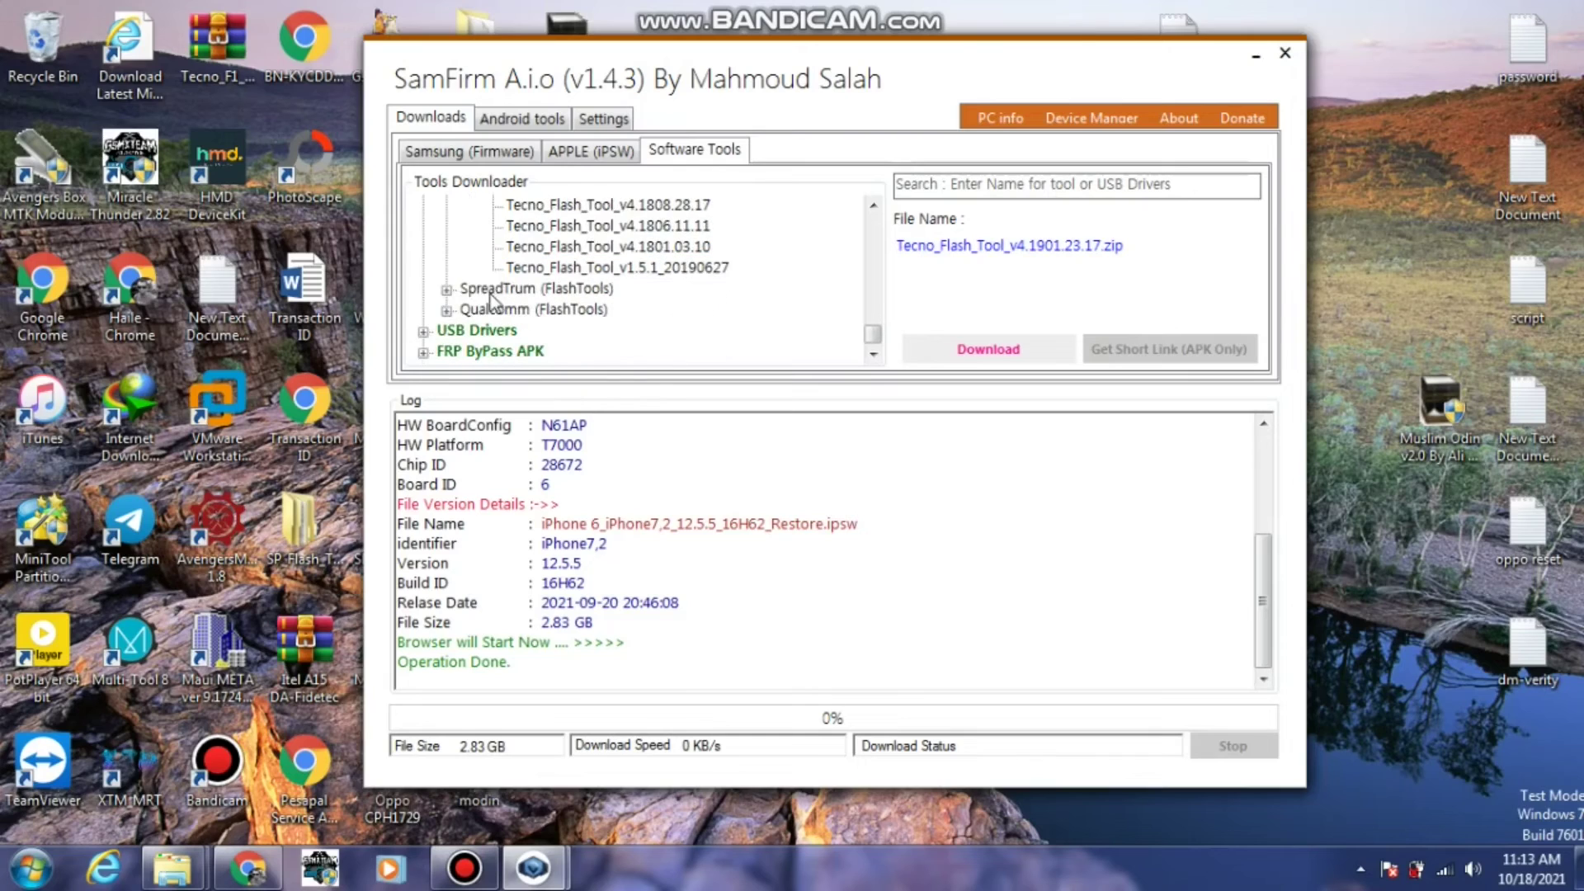
pyautogui.click(446, 288)
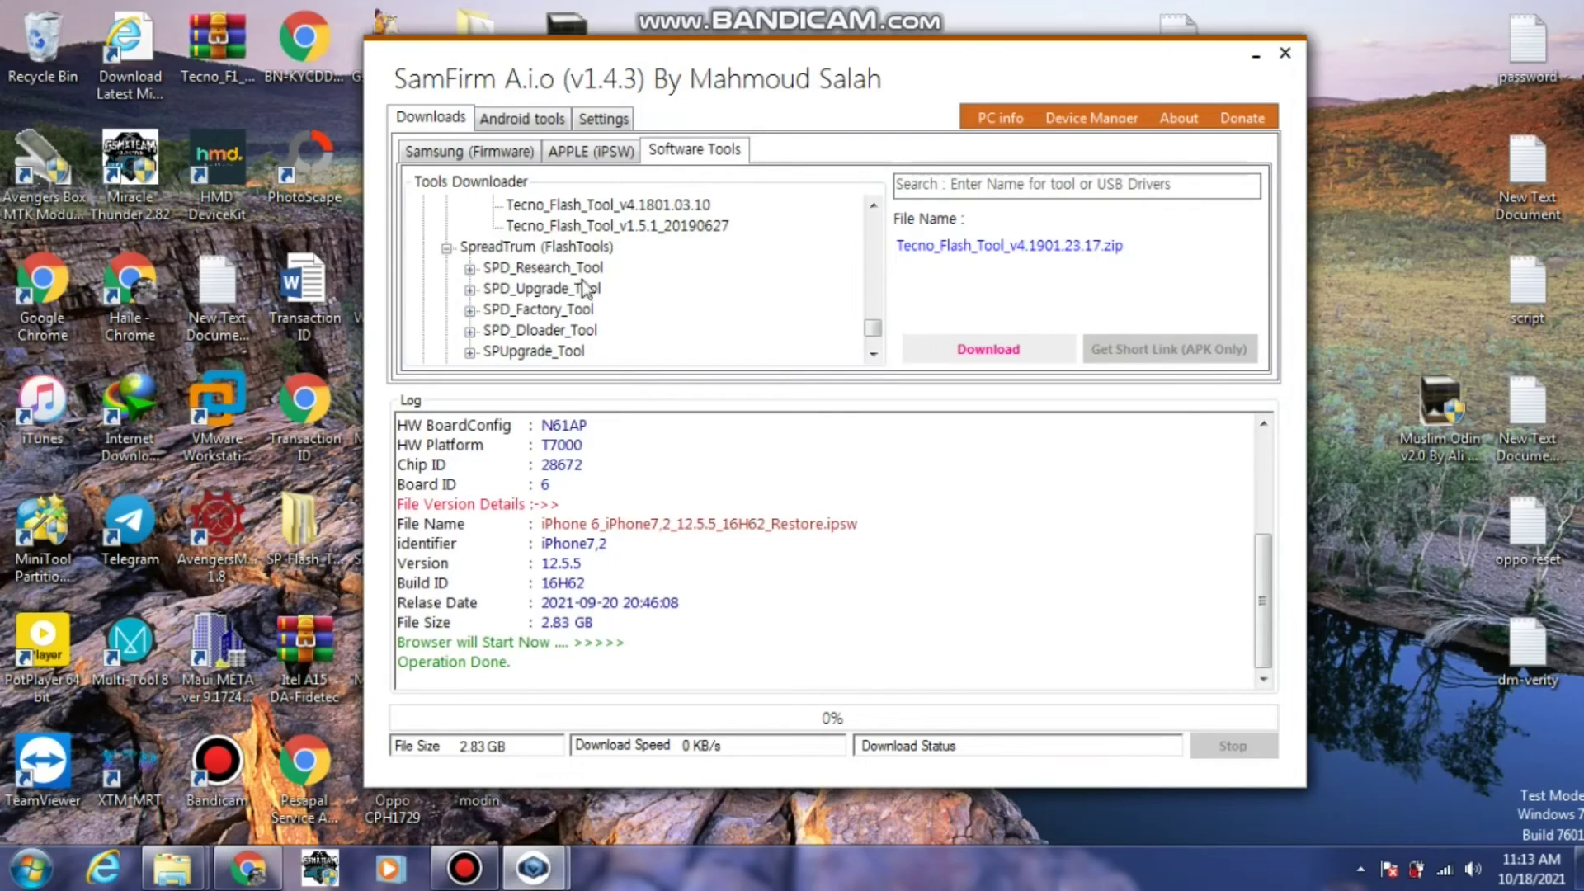
pyautogui.scroll(-1, 593, 308)
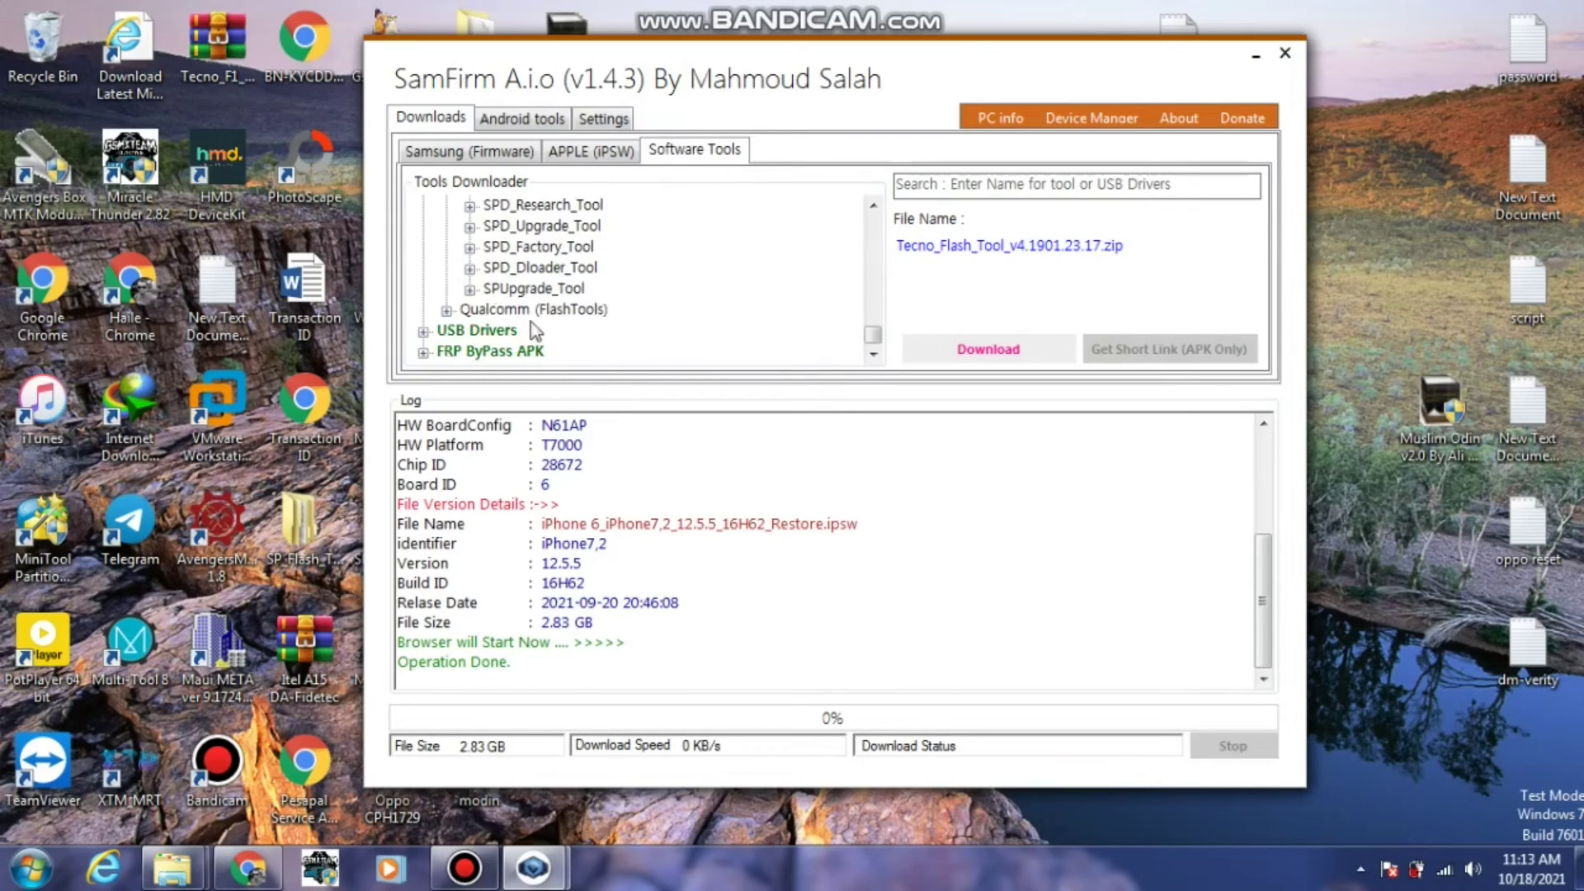
pyautogui.click(425, 352)
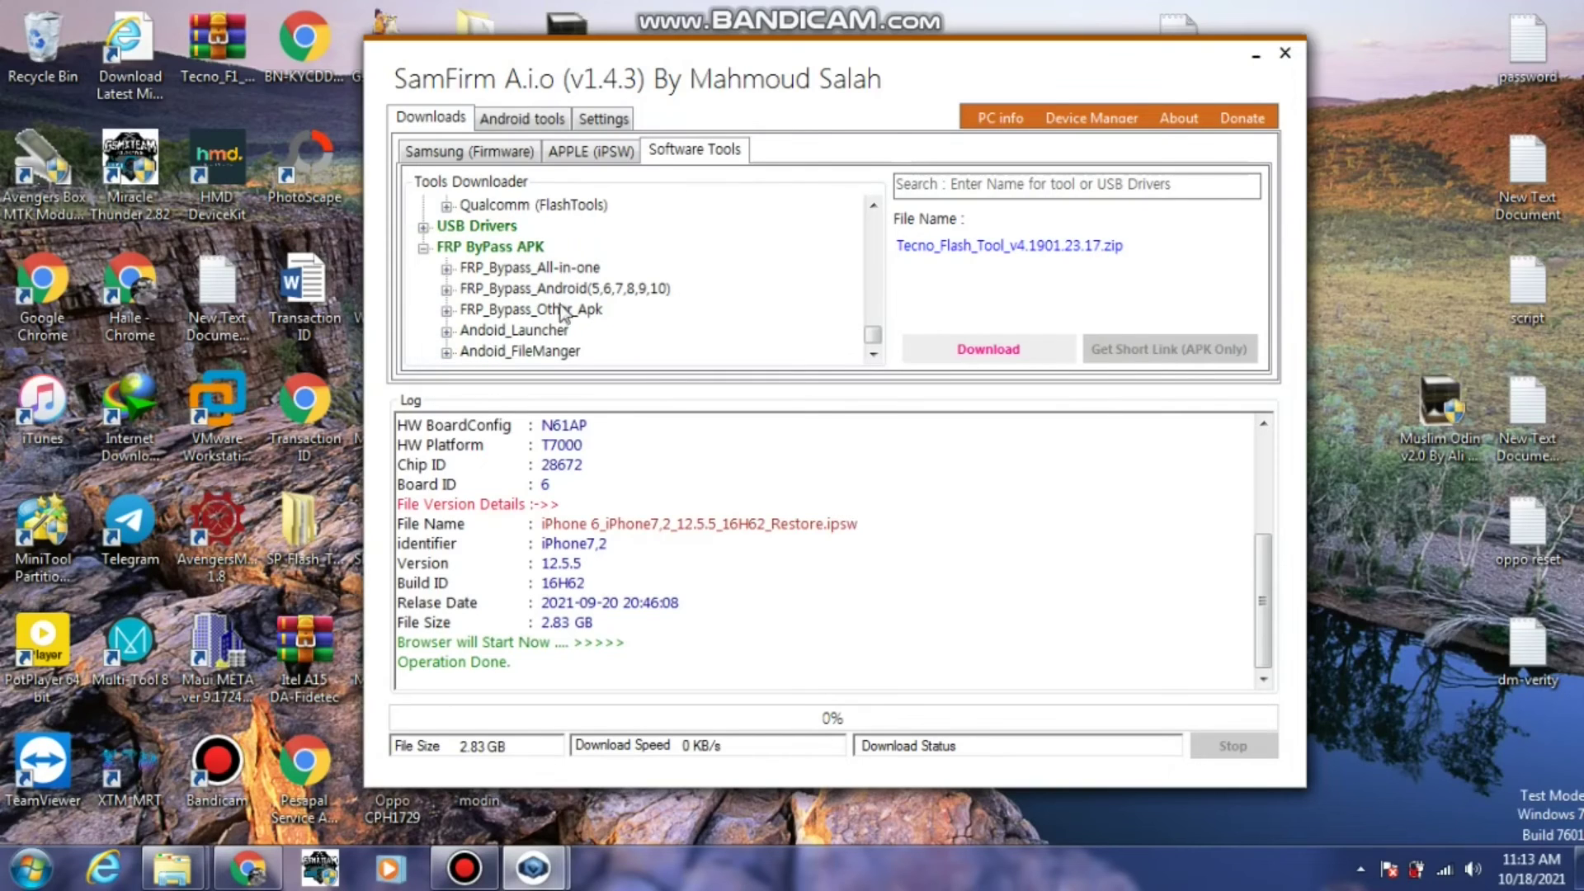
pyautogui.scroll(1, 545, 311)
pyautogui.scroll(2, 544, 311)
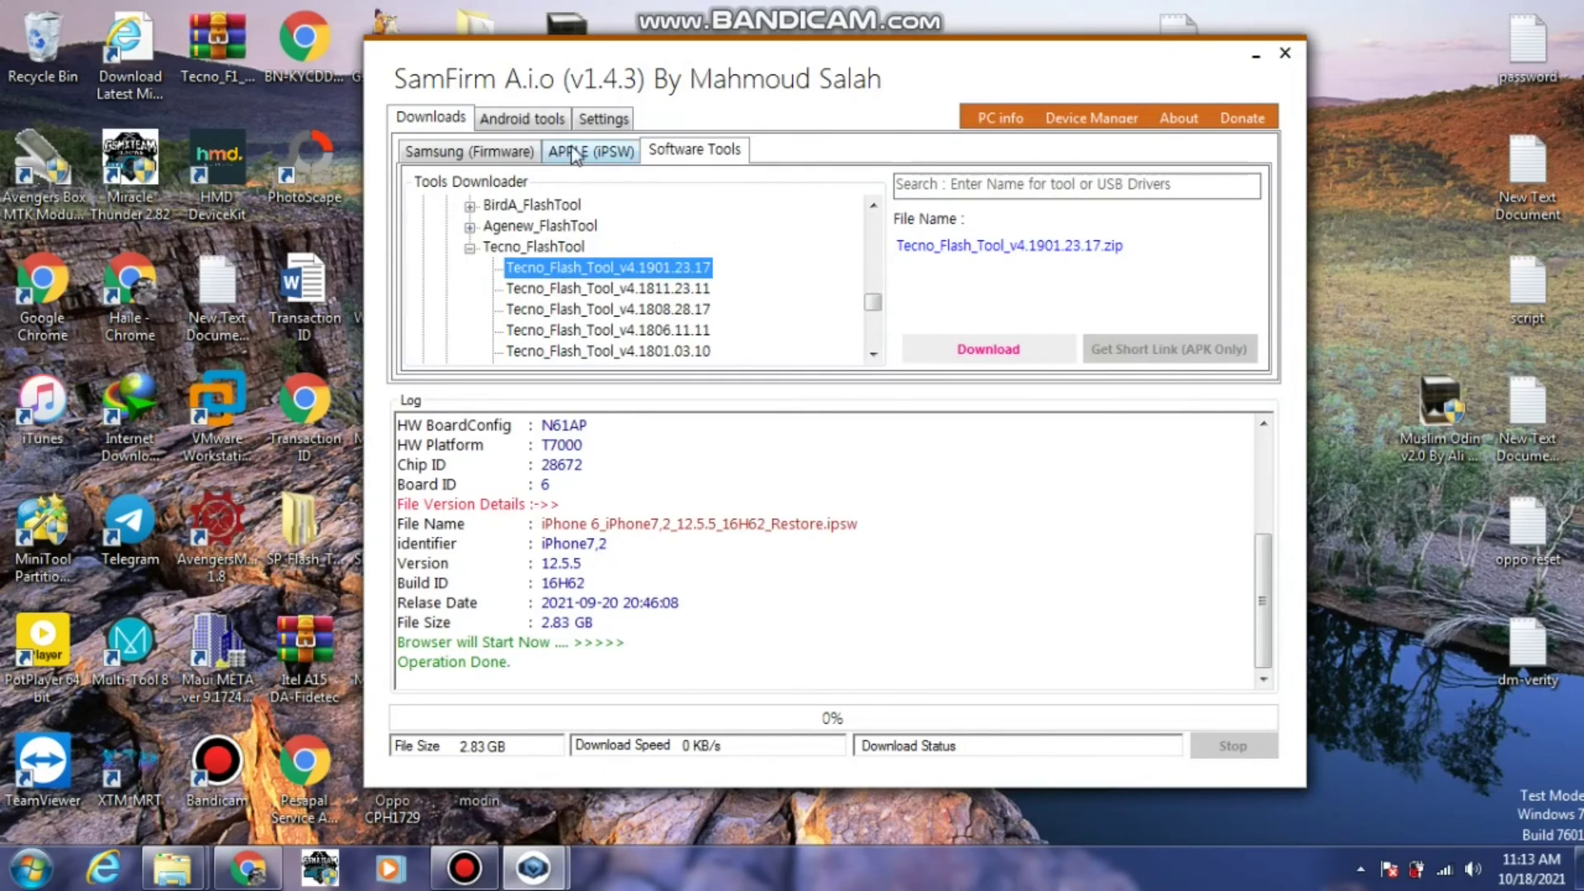
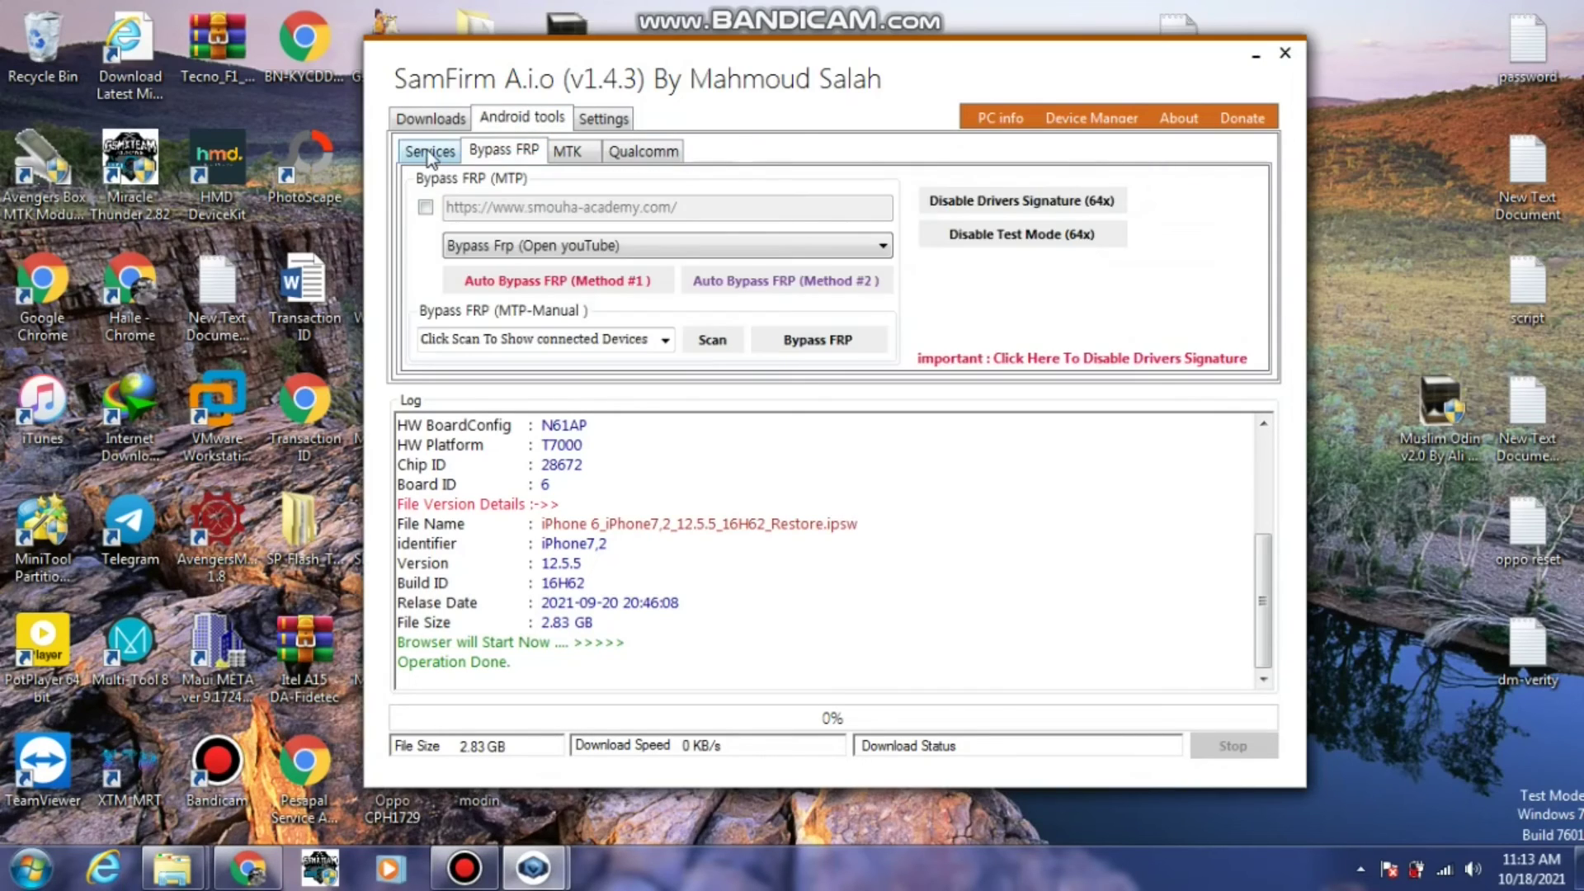
# Review the Android tools' Services operations and the reboot options offered under ADB Reboot and Fastboot Reboot.
pyautogui.click(427, 150)
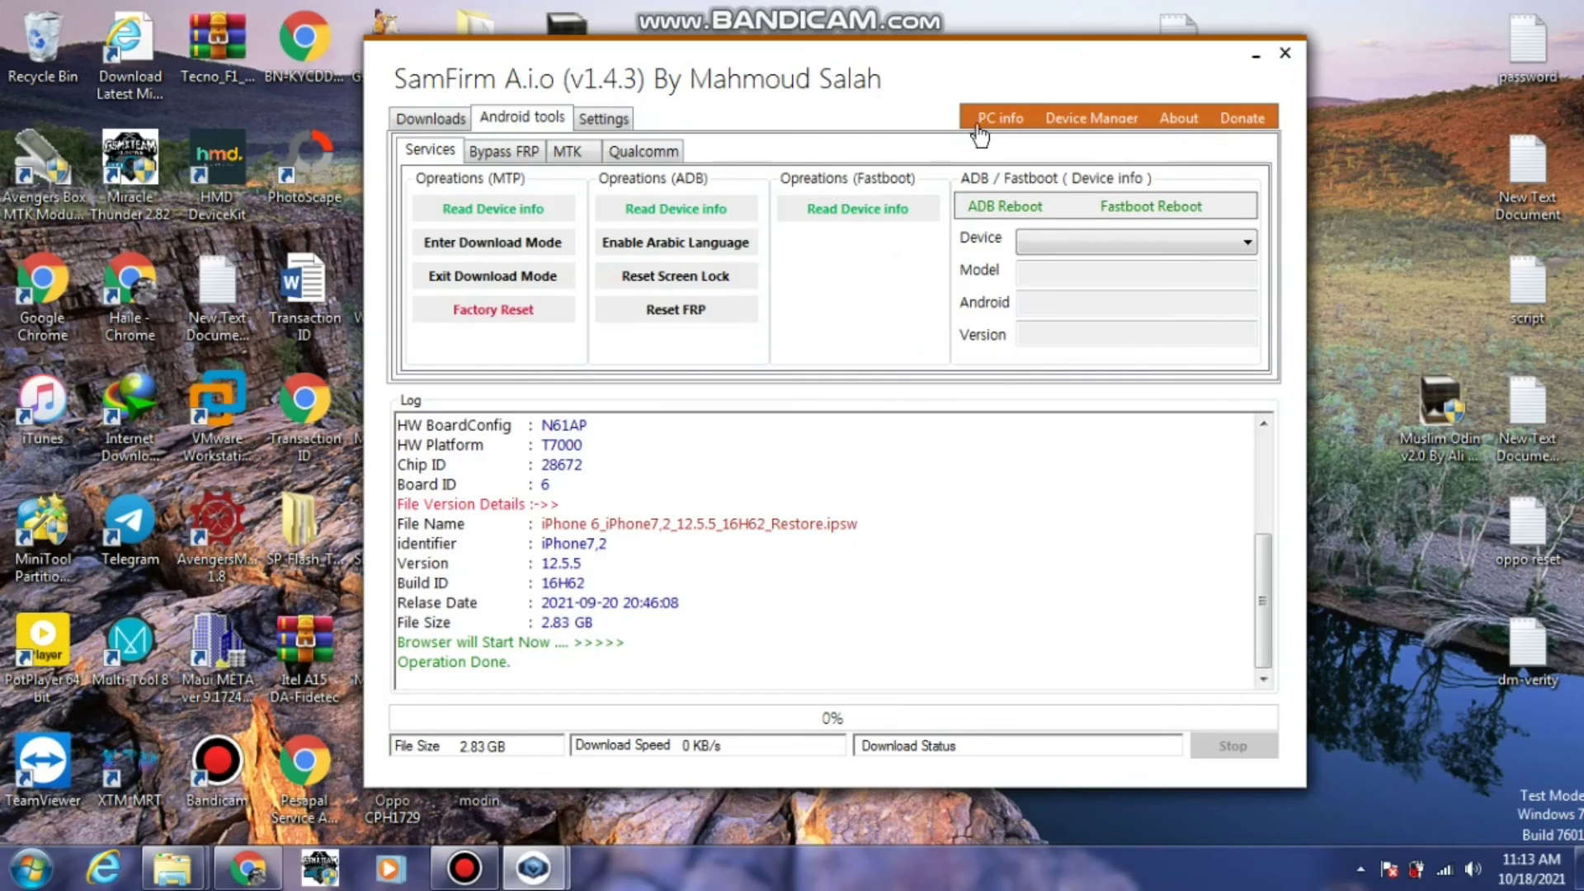
pyautogui.click(1060, 200)
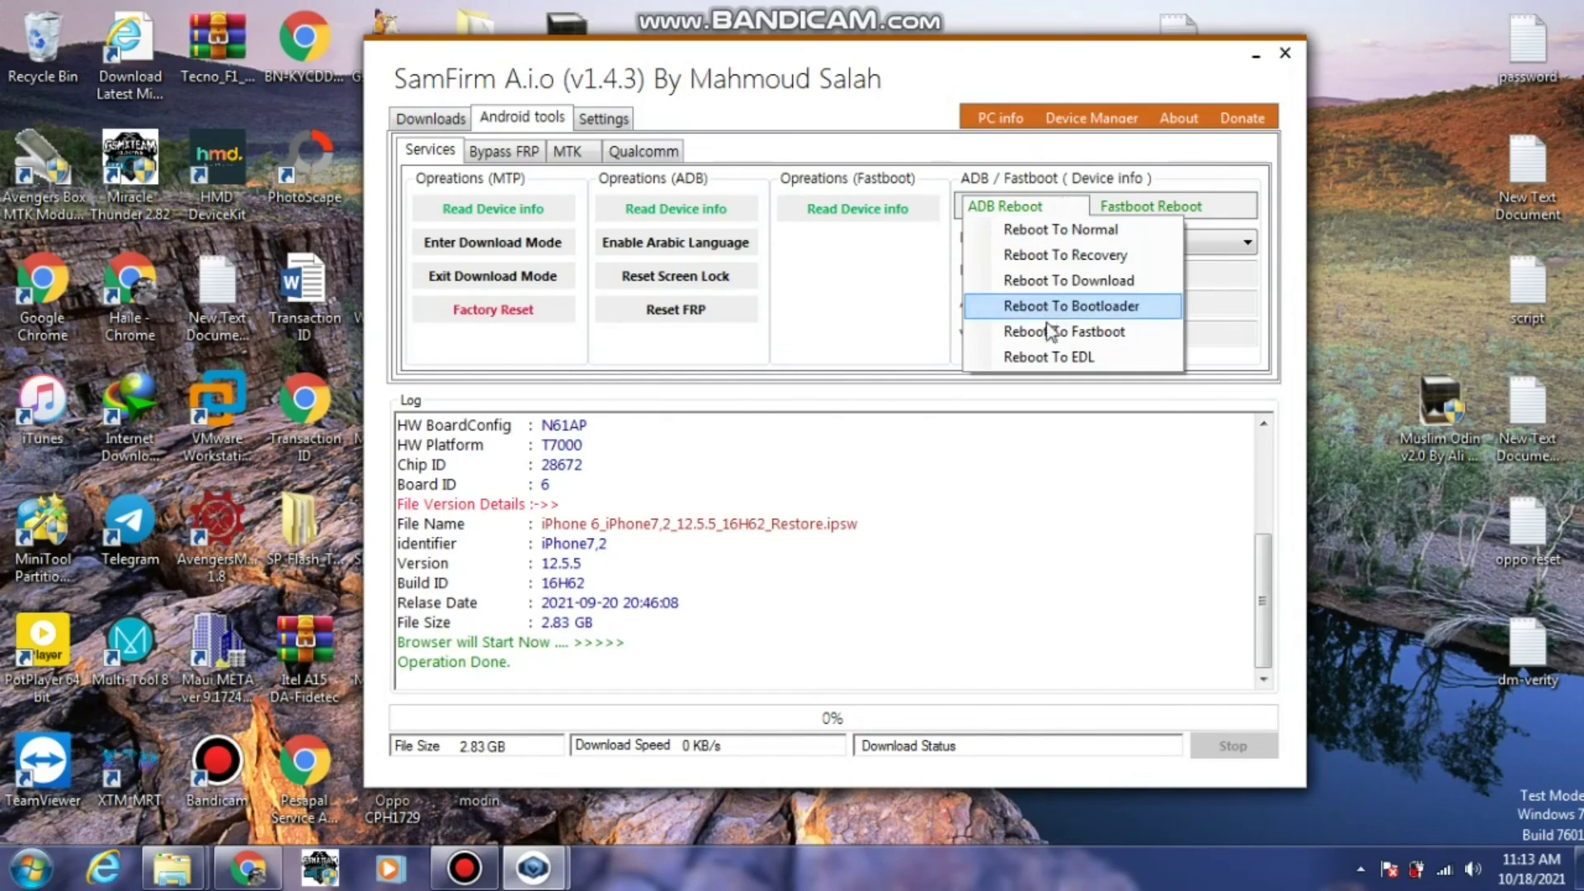
pyautogui.moveTo(1128, 207)
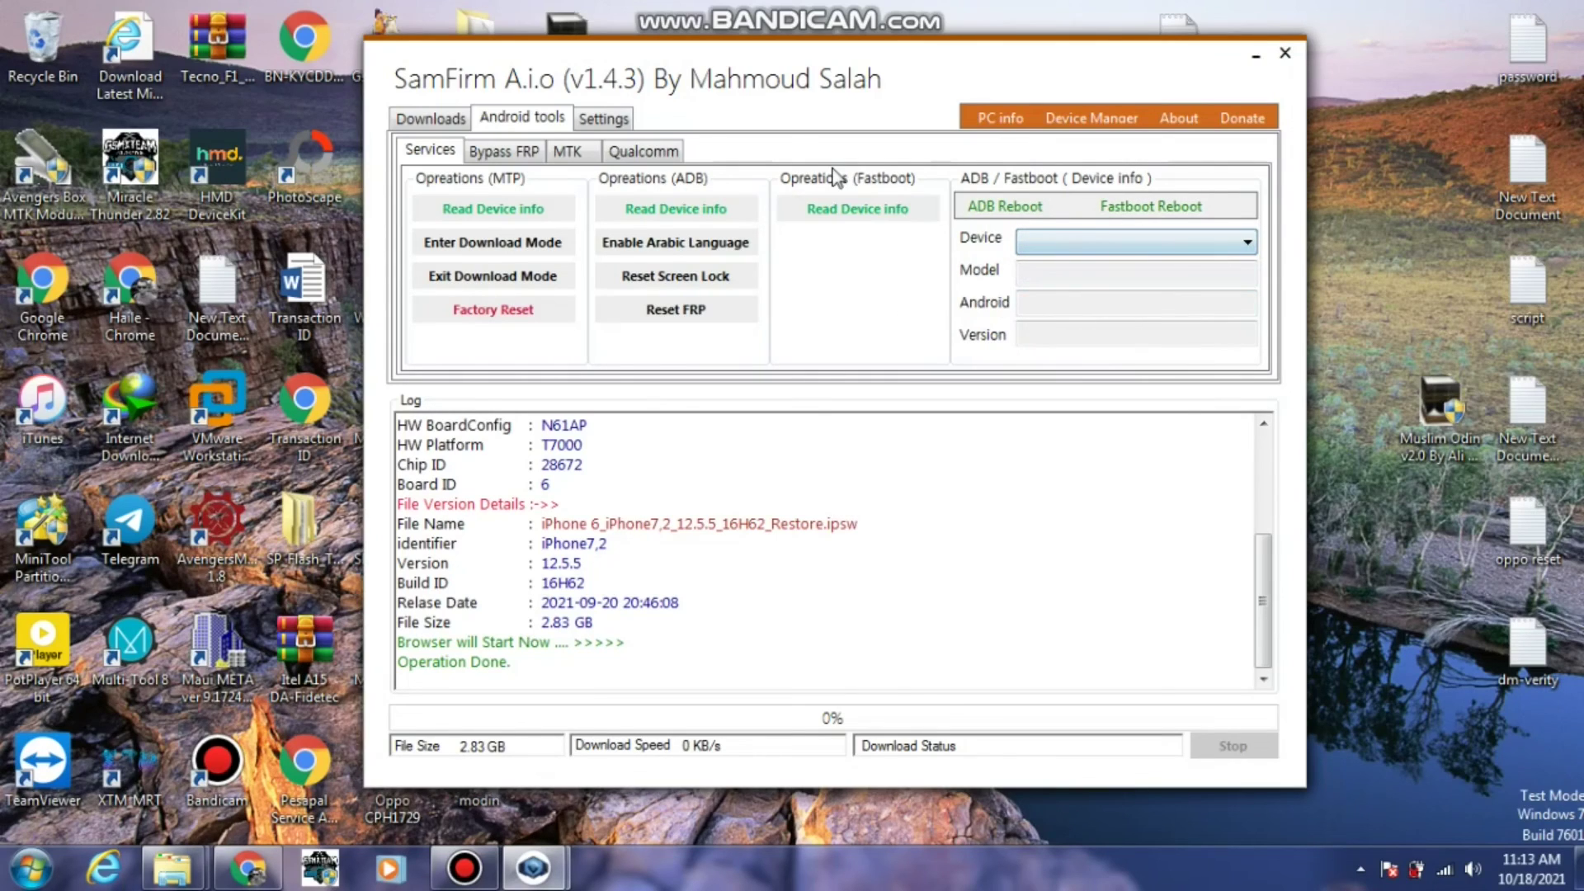
pyautogui.moveTo(751, 3)
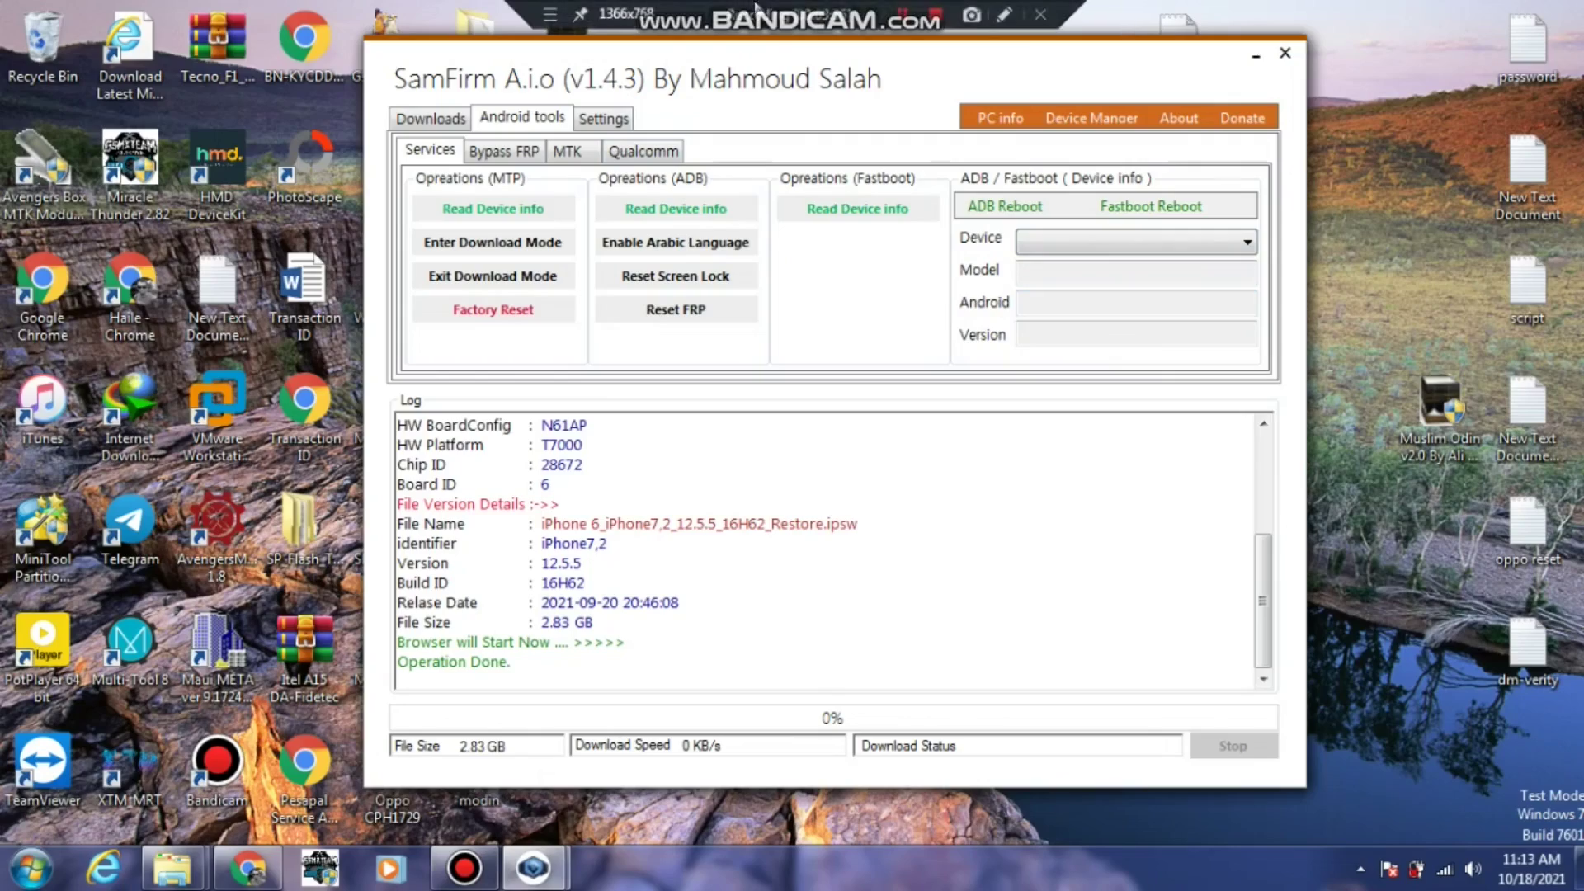